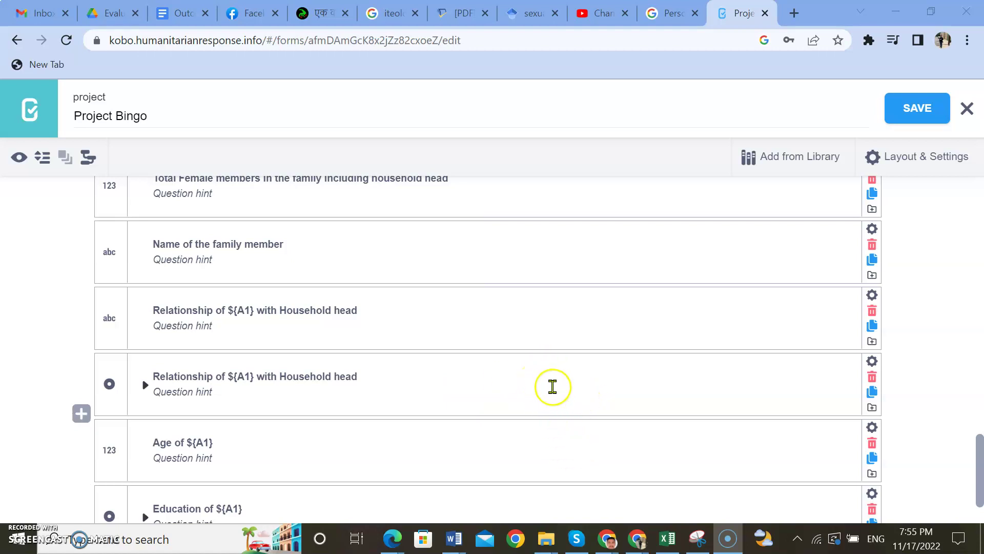
# Find Education of the respondent and expand its answer choices.
pyautogui.scroll(-2, 556, 388)
pyautogui.scroll(4, 555, 388)
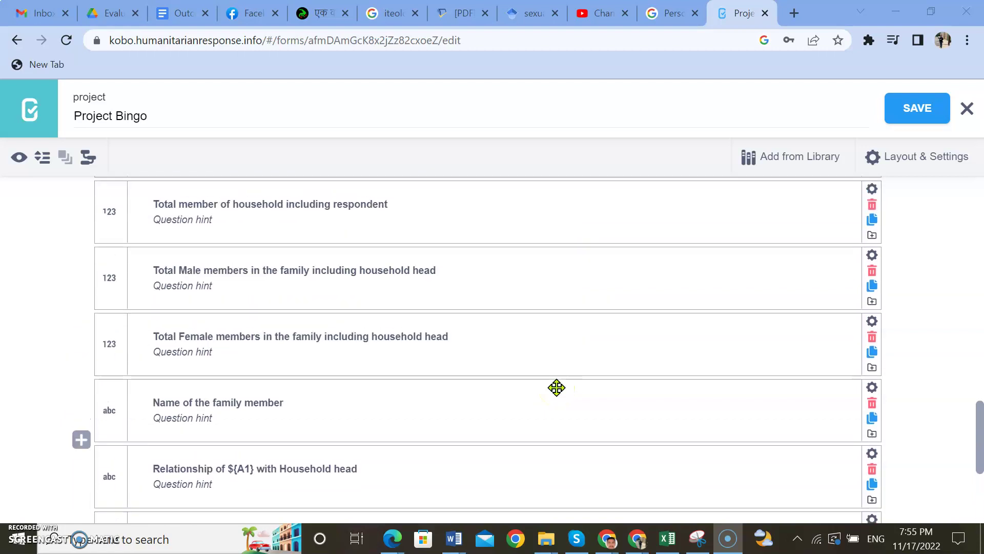
pyautogui.scroll(4, 556, 388)
pyautogui.scroll(-6, 556, 387)
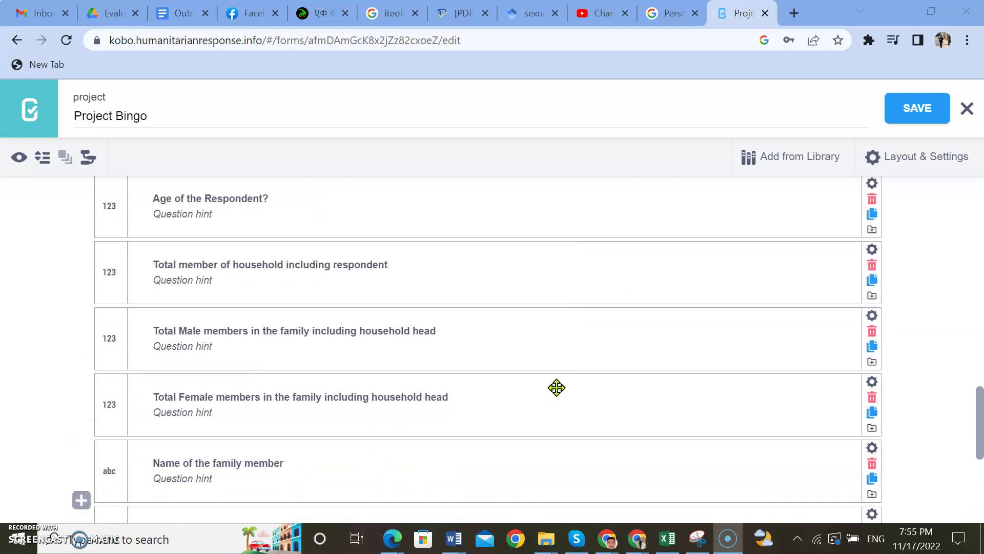
pyautogui.click(556, 376)
pyautogui.scroll(-3, 555, 375)
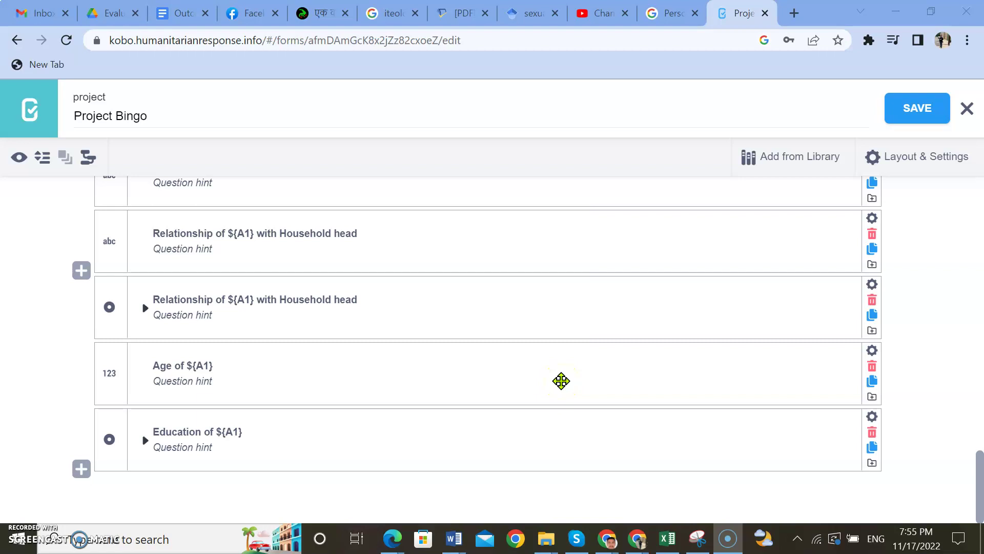
pyautogui.scroll(6, 554, 398)
pyautogui.scroll(16, 553, 399)
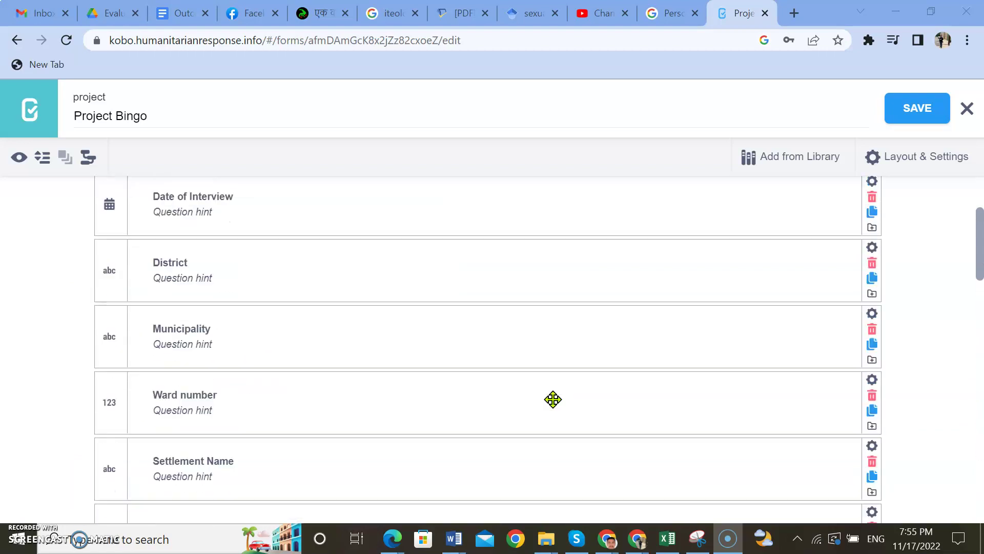
pyautogui.scroll(3, 553, 398)
pyautogui.scroll(-6, 553, 399)
pyautogui.scroll(6, 554, 399)
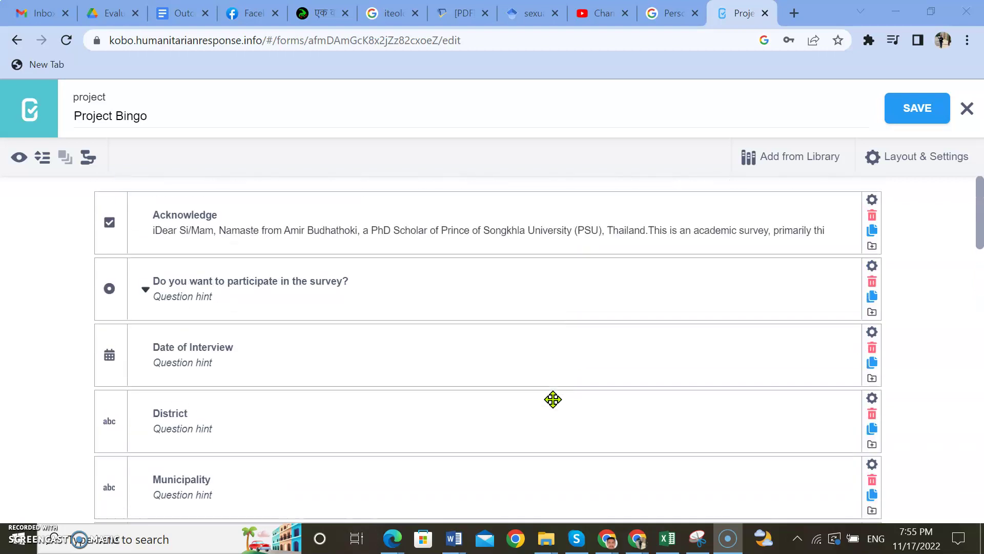
pyautogui.scroll(-2, 553, 399)
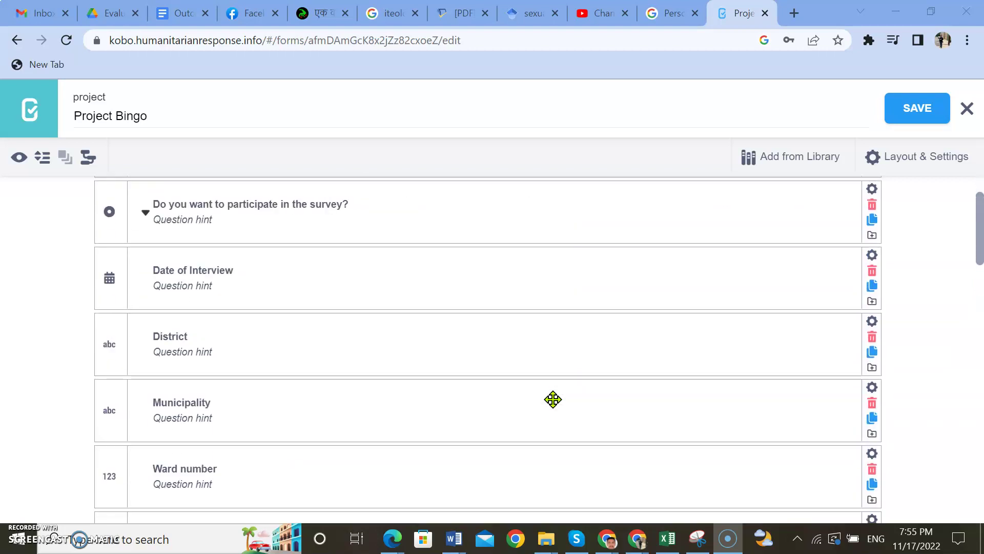
pyautogui.scroll(1, 398, 419)
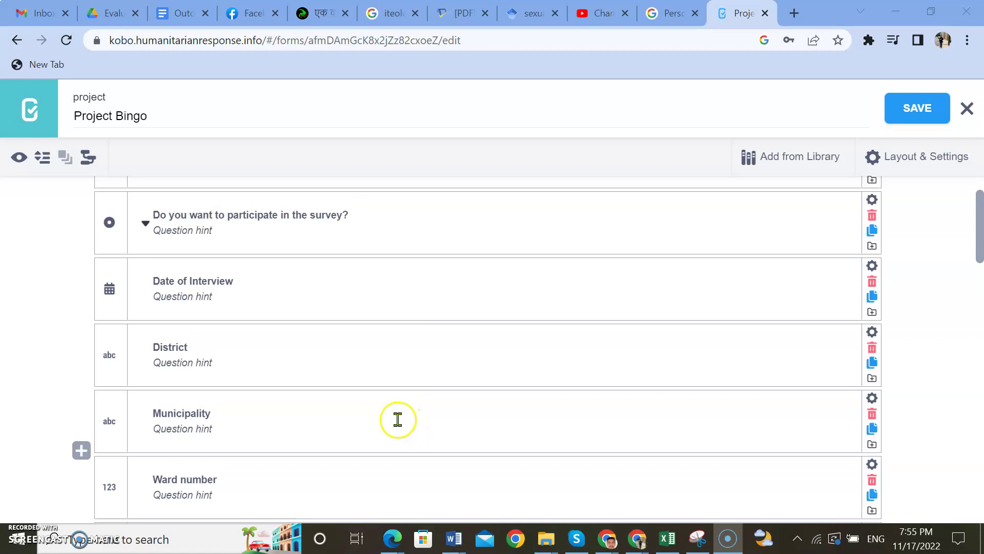
pyautogui.scroll(1, 398, 419)
pyautogui.scroll(-1, 399, 425)
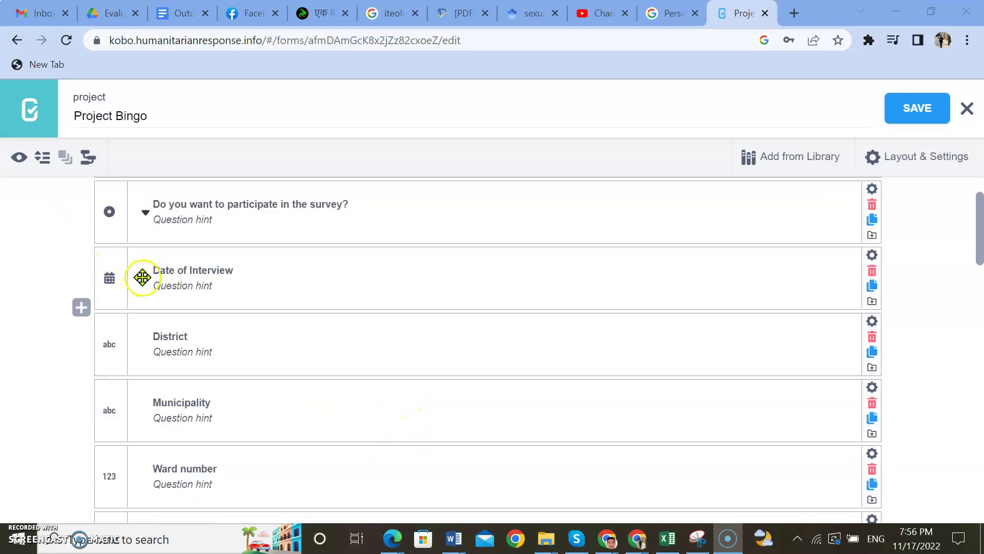
pyautogui.scroll(-1, 140, 276)
pyautogui.scroll(1, 210, 266)
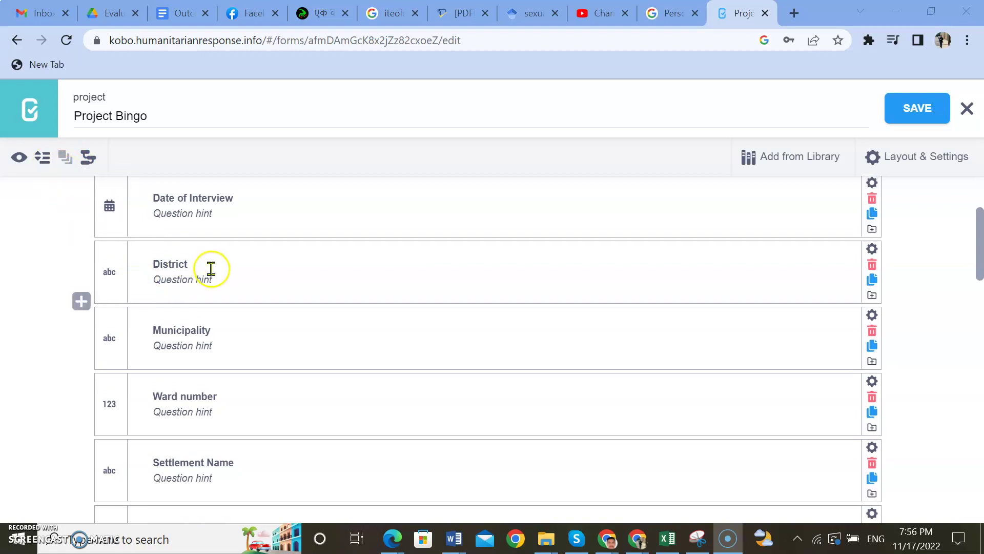
pyautogui.scroll(-3, 205, 385)
pyautogui.scroll(3, 218, 381)
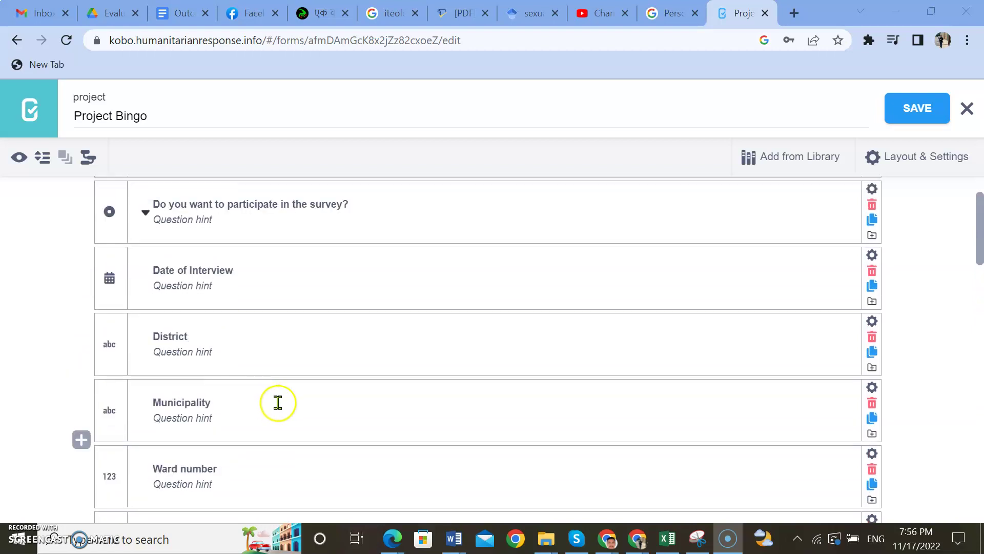
pyautogui.scroll(-2, 279, 410)
pyautogui.scroll(3, 290, 422)
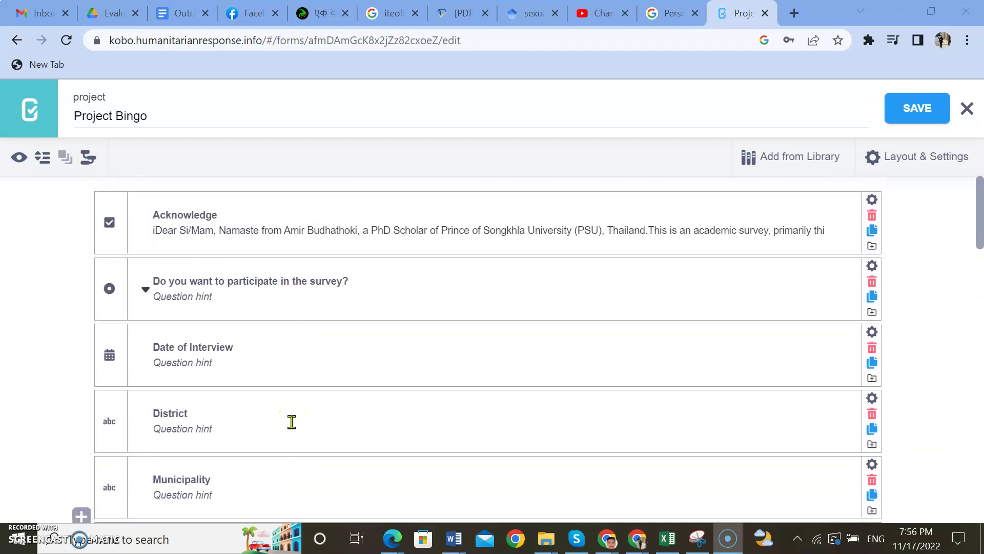
pyautogui.scroll(-5, 291, 421)
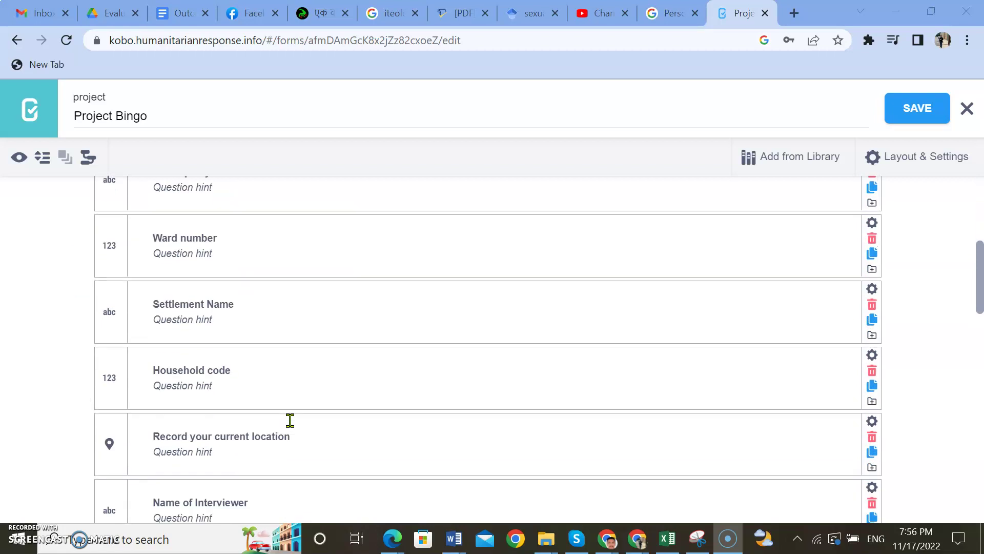
pyautogui.scroll(-3, 291, 420)
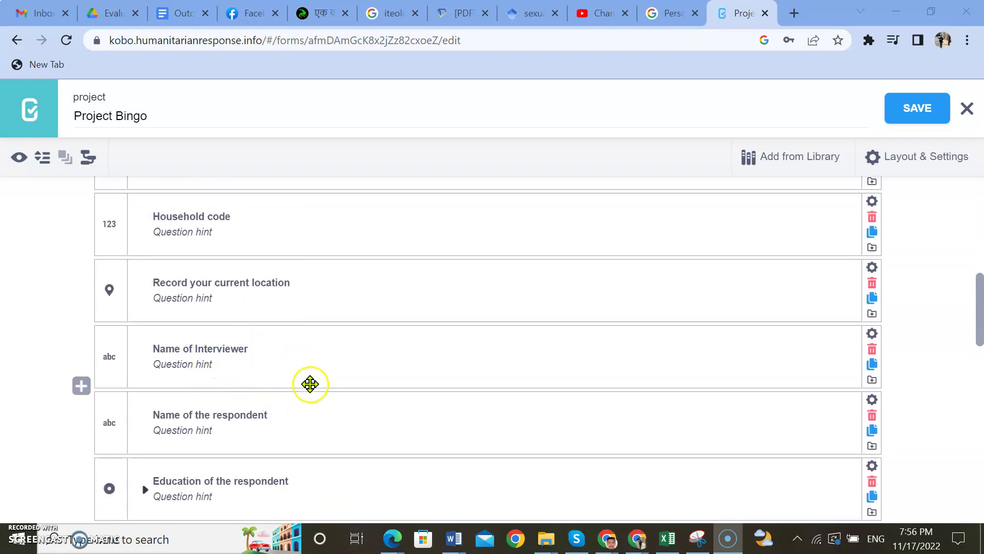
pyautogui.scroll(-3, 310, 384)
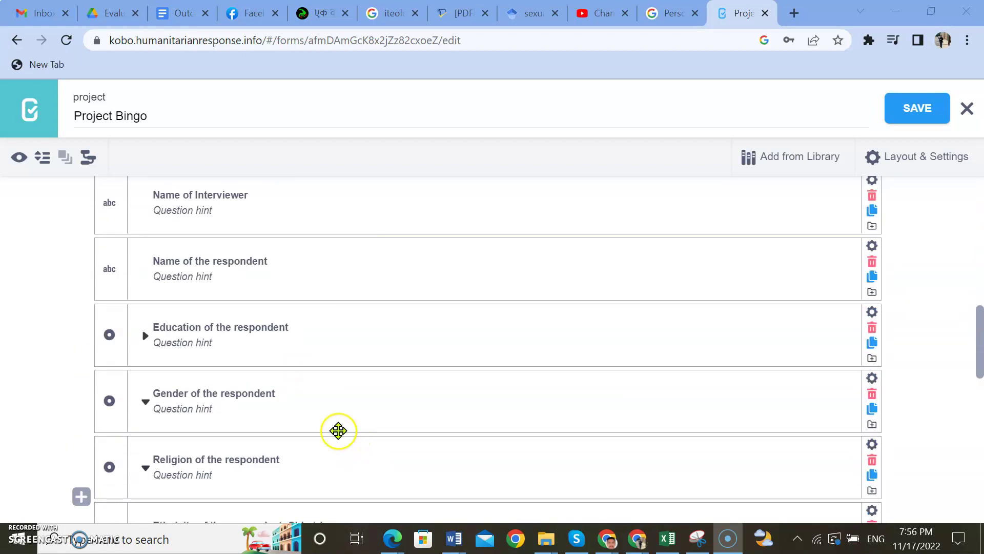
pyautogui.scroll(3, 159, 335)
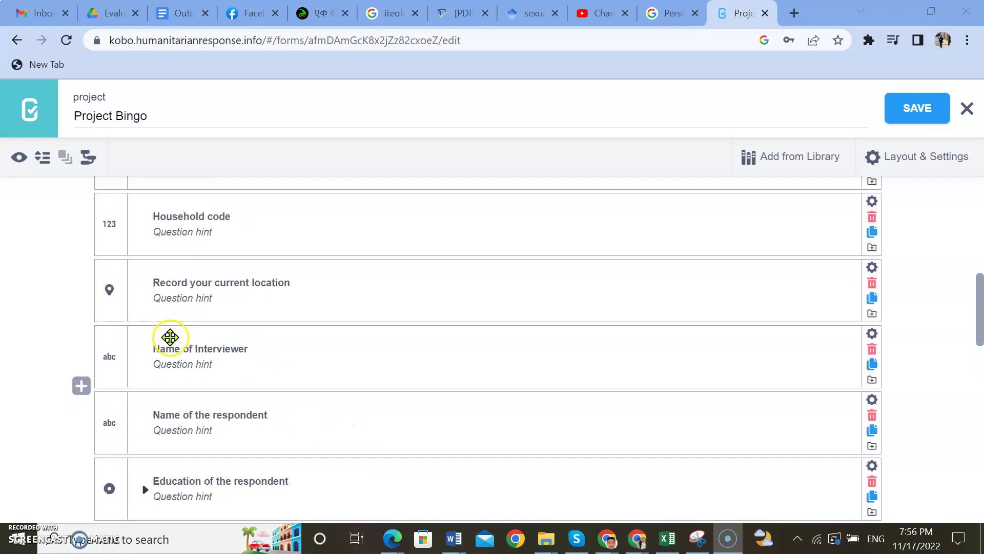
pyautogui.scroll(-4, 172, 349)
pyautogui.scroll(1, 165, 323)
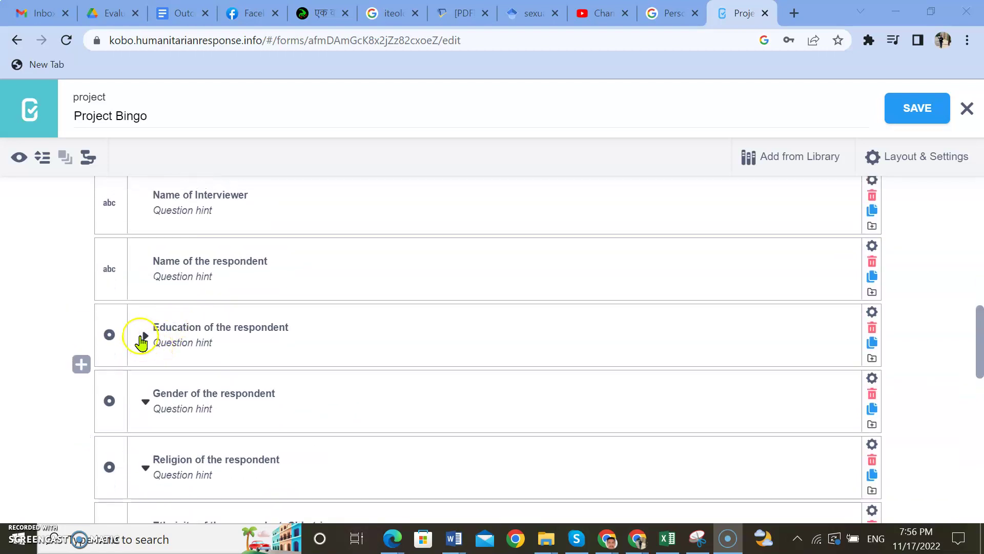
pyautogui.click(144, 336)
# Delete the extra Option 8 choice and collapse the Education question again.
pyautogui.scroll(-3, 222, 395)
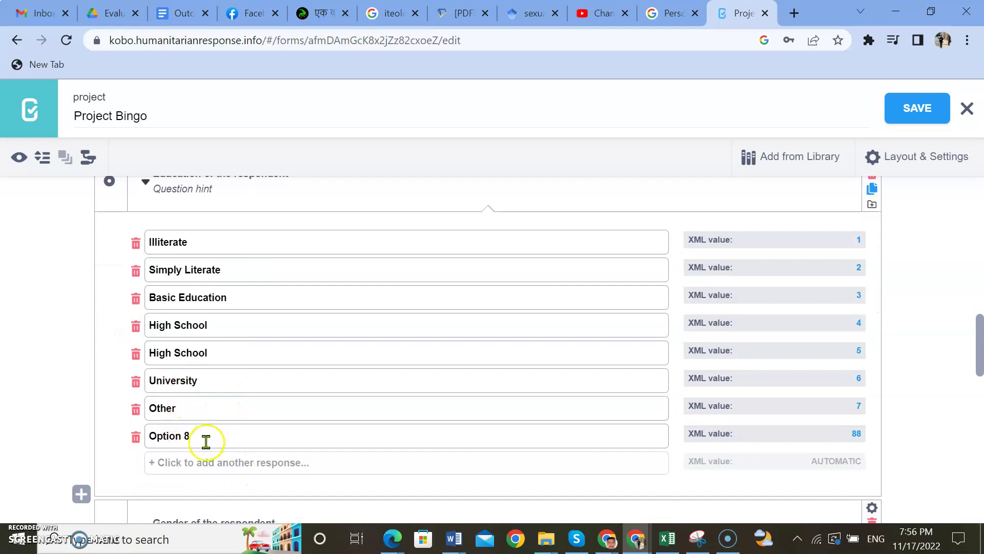
pyautogui.click(135, 437)
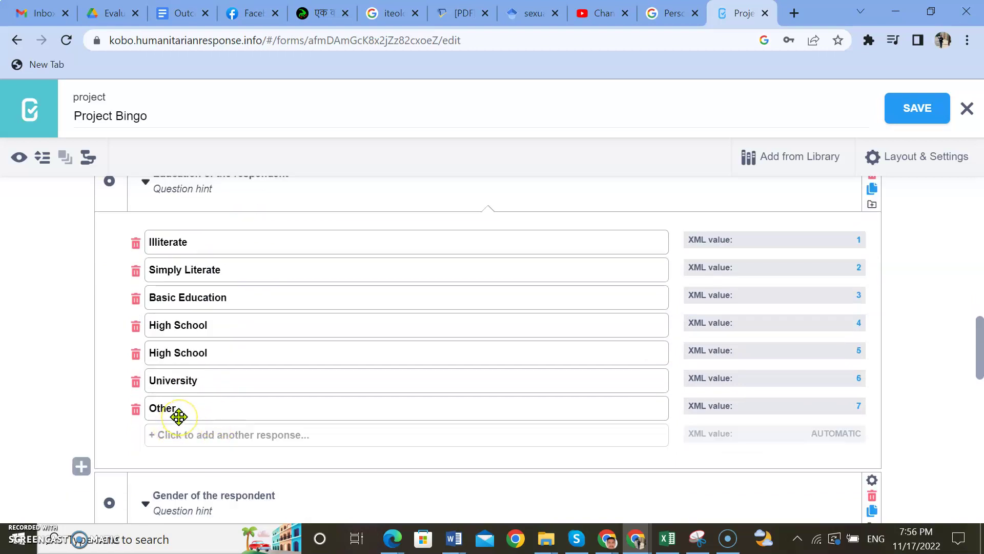
pyautogui.scroll(1, 181, 410)
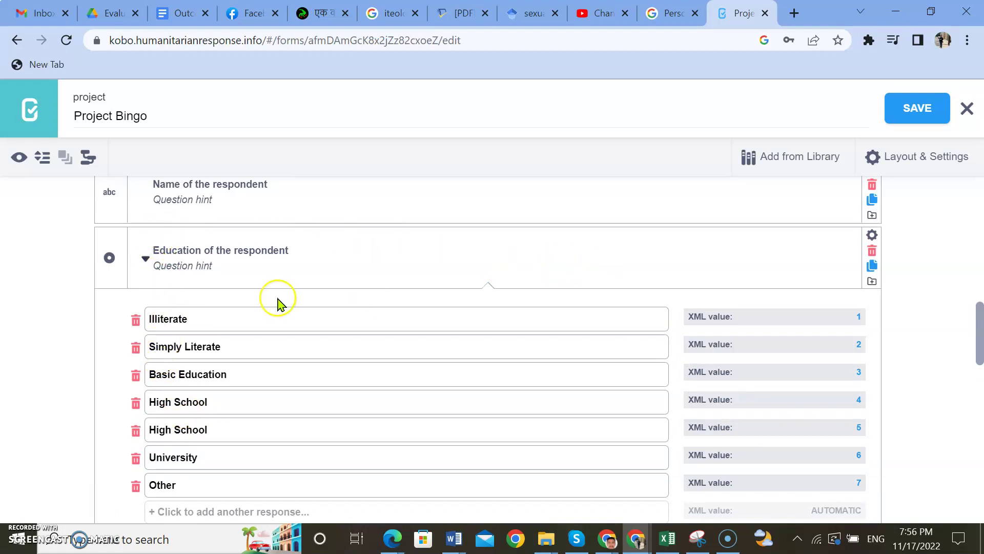
pyautogui.click(143, 258)
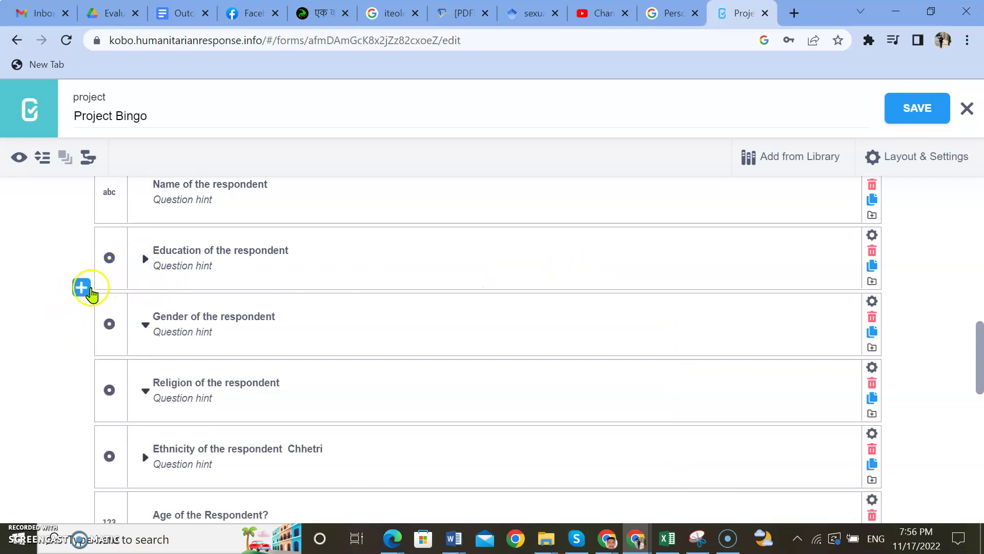
# Insert a Text question labelled 'If other, please write' right below Education of the respondent.
pyautogui.click(82, 288)
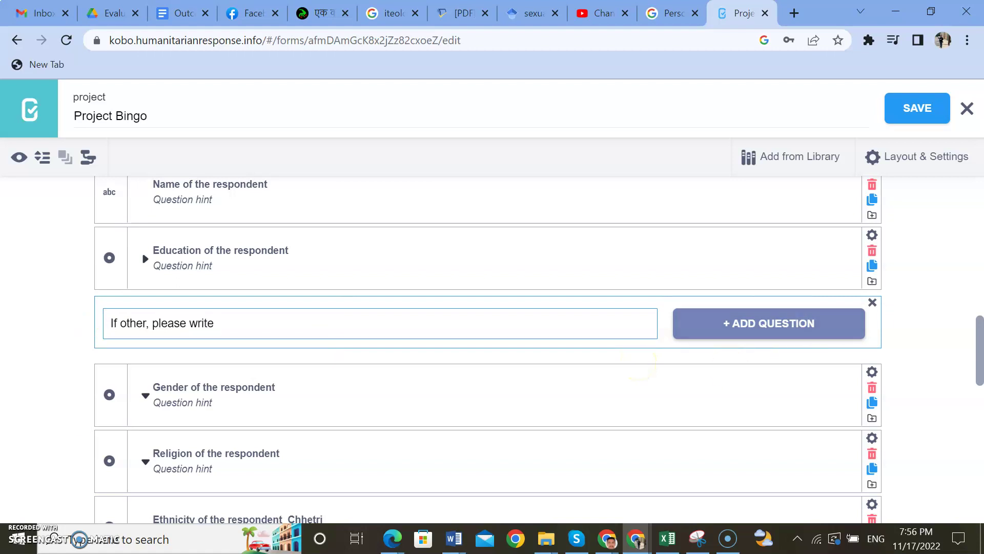
pyautogui.click(802, 323)
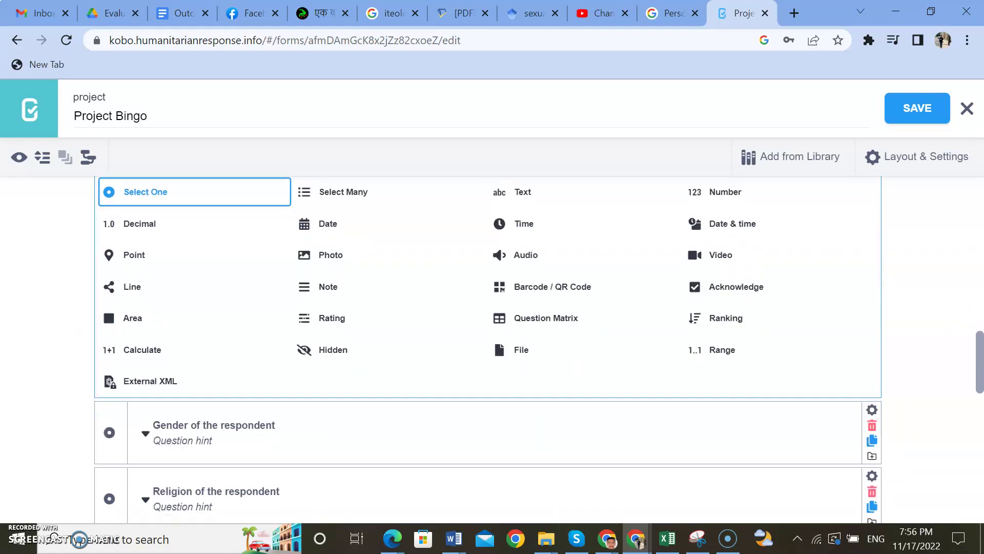
pyautogui.click(520, 193)
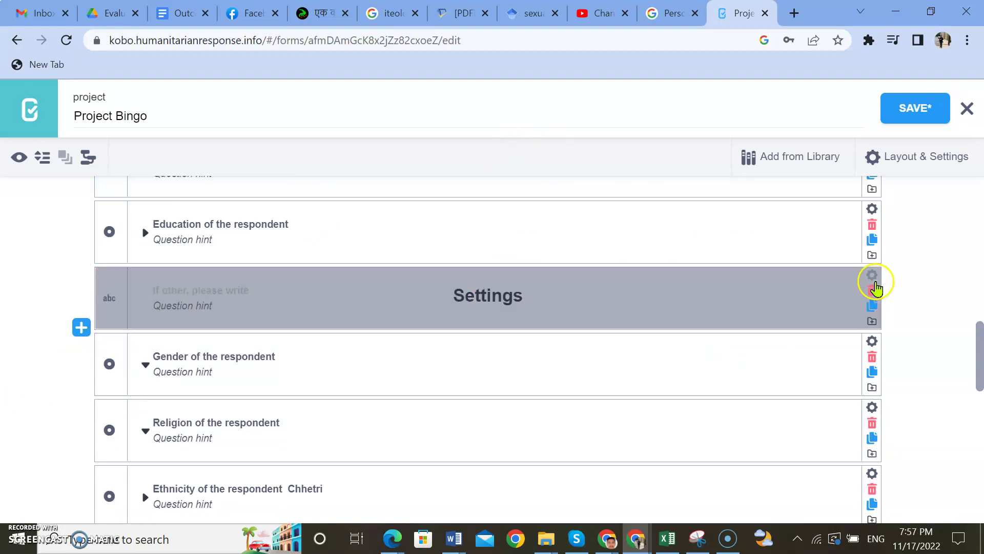
# Give 'If other, please write' a skip logic condition: Education of the respondent = Other.
pyautogui.click(874, 279)
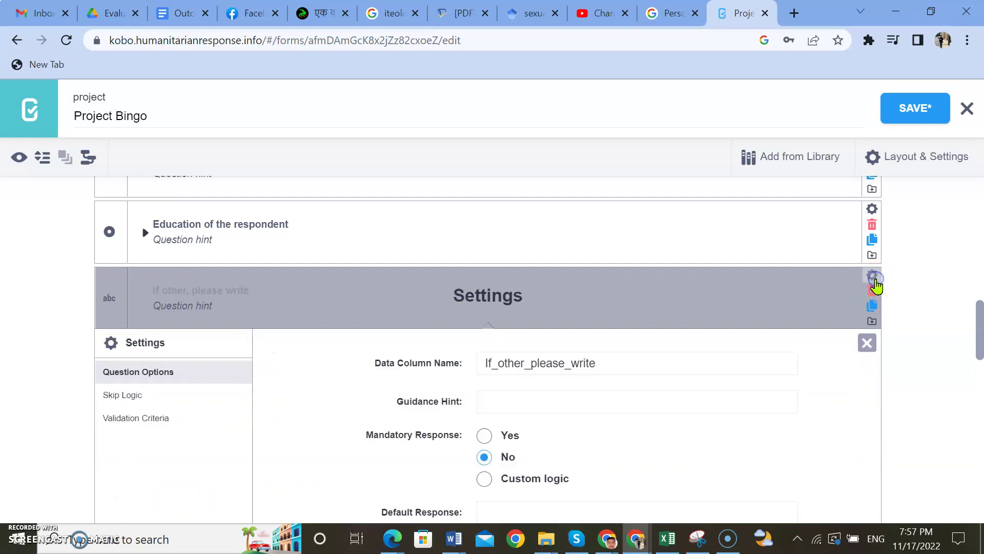
pyautogui.scroll(-1, 411, 343)
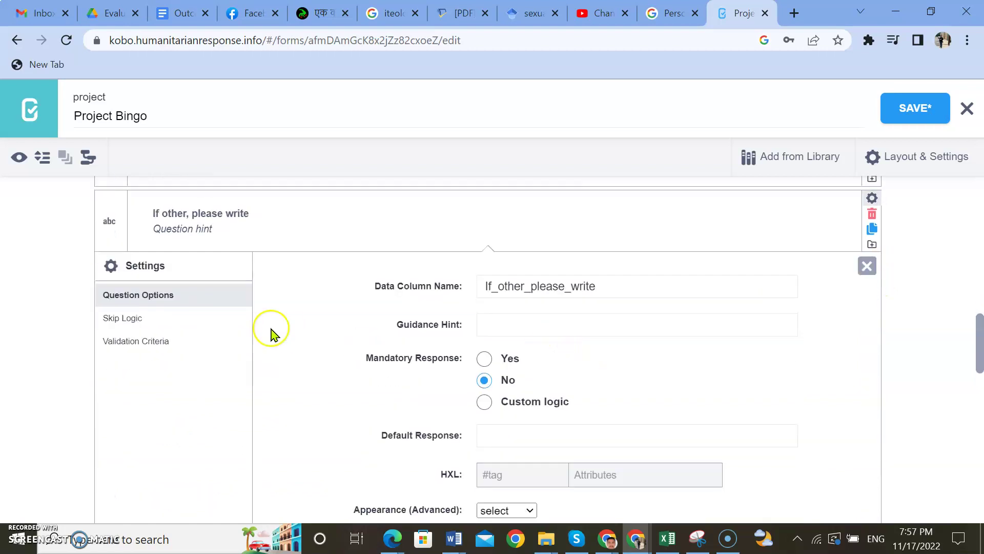
pyautogui.click(140, 321)
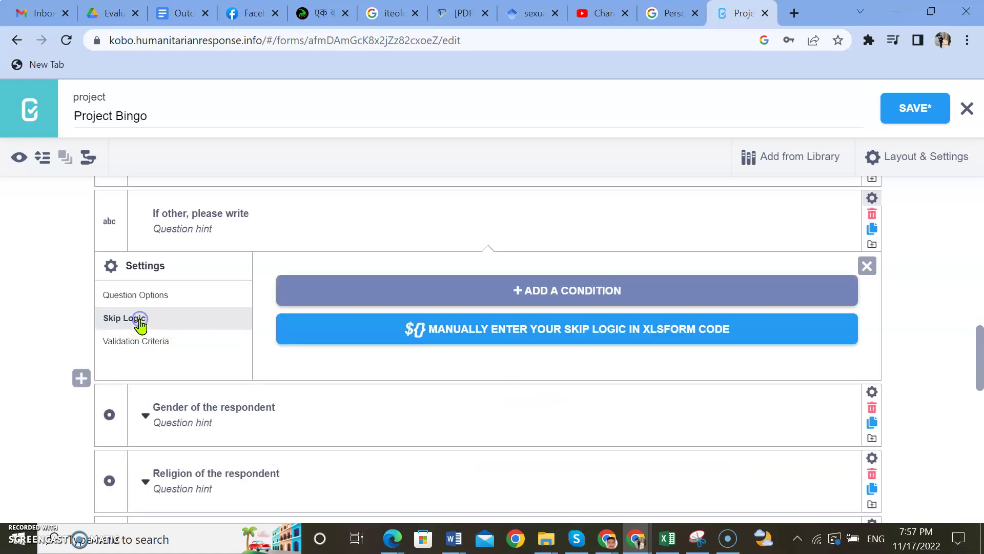
pyautogui.click(624, 295)
pyautogui.click(499, 326)
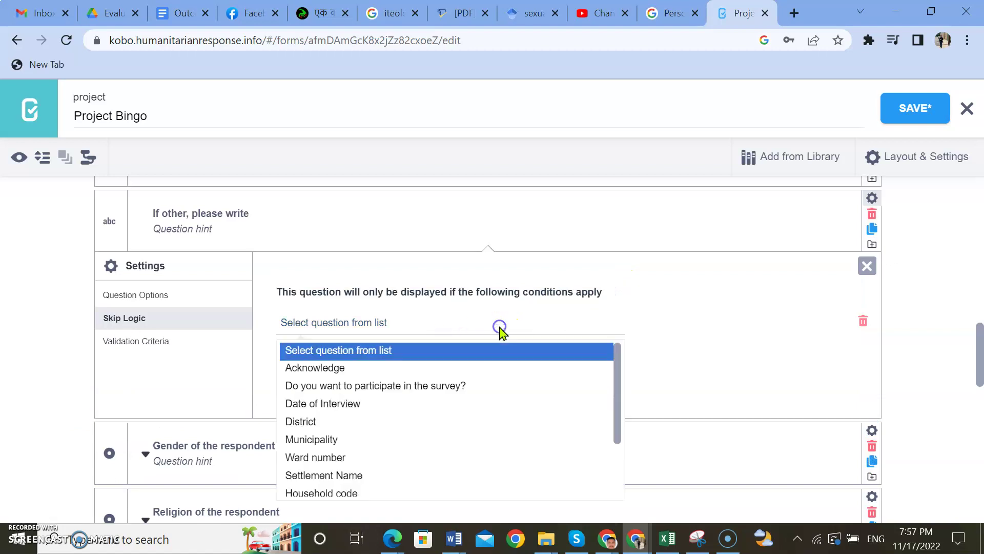
pyautogui.scroll(-2, 503, 379)
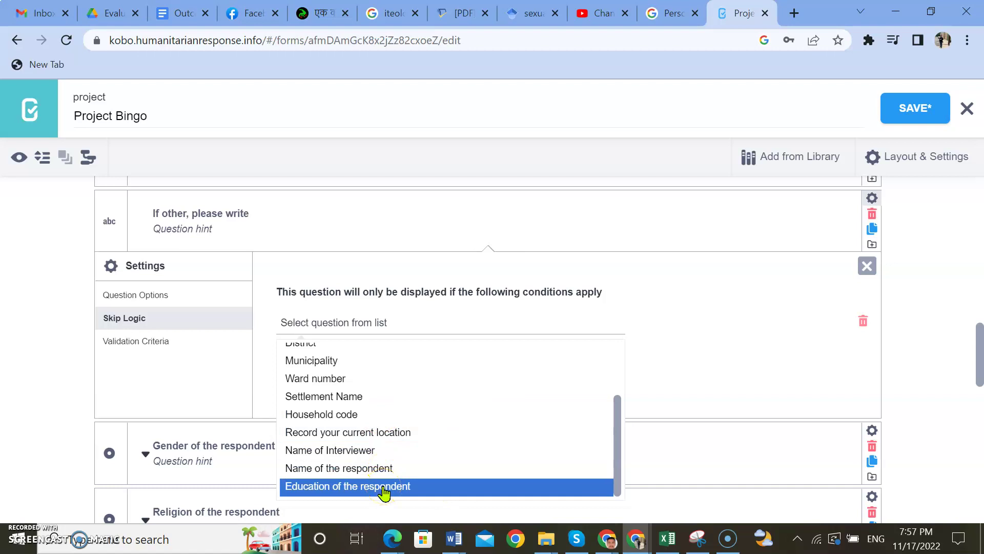
pyautogui.click(384, 489)
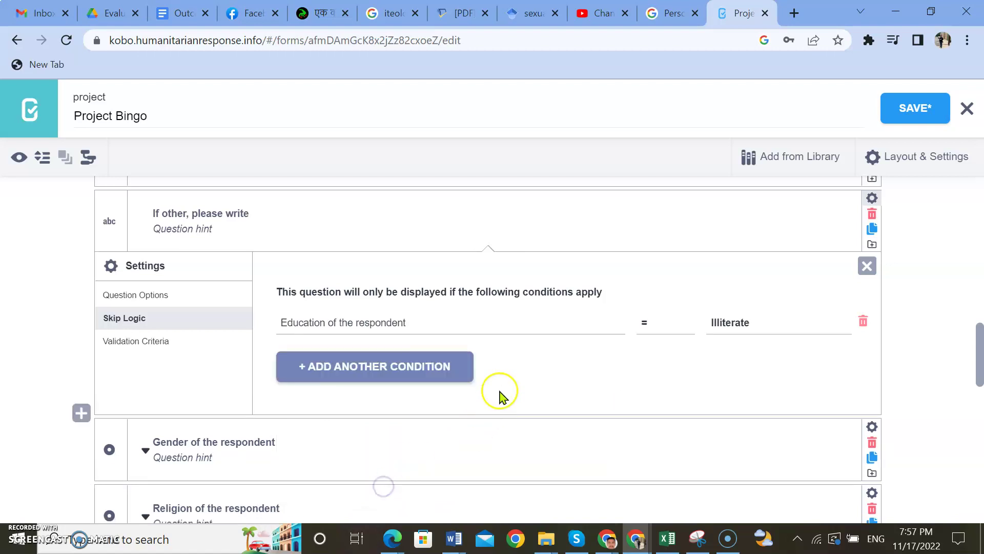
pyautogui.click(737, 326)
pyautogui.click(761, 464)
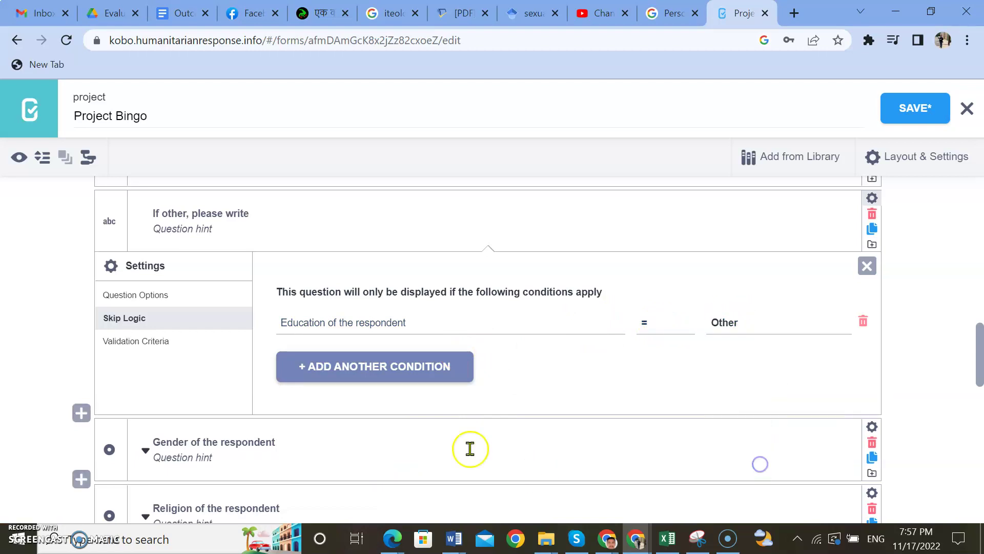
pyautogui.click(867, 267)
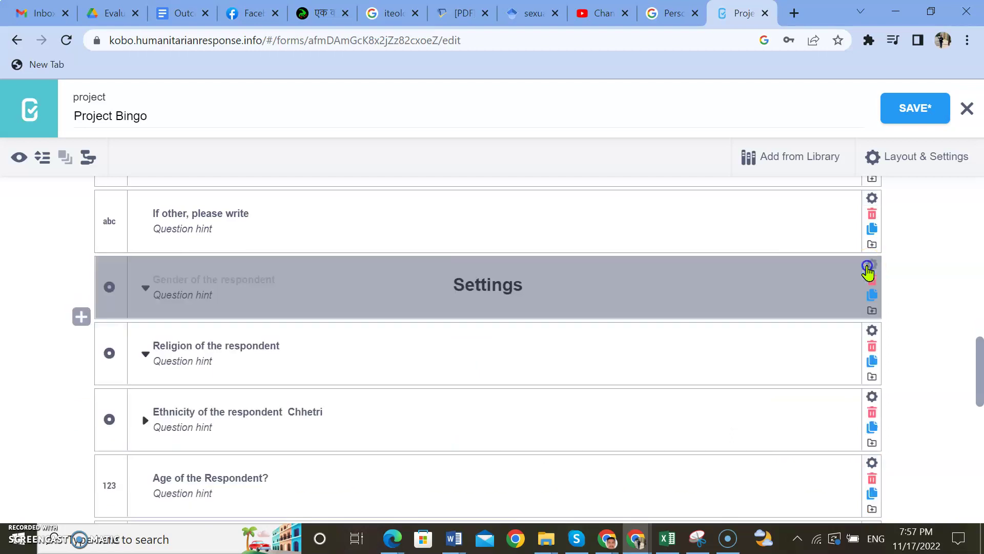
# Insert a Text question 'If other, please specify here' below Religion of the respondent.
pyautogui.scroll(-1, 159, 341)
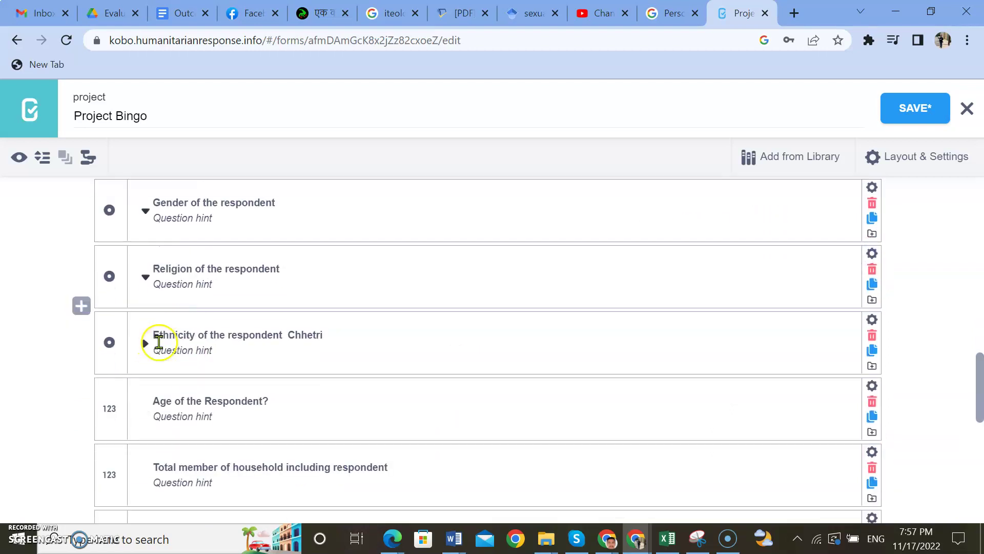
pyautogui.click(145, 277)
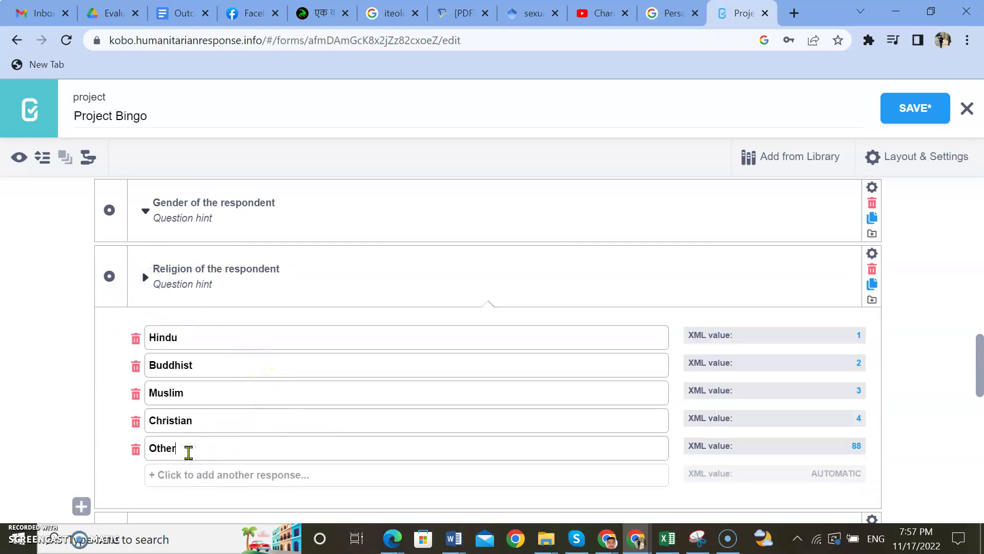
pyautogui.click(145, 277)
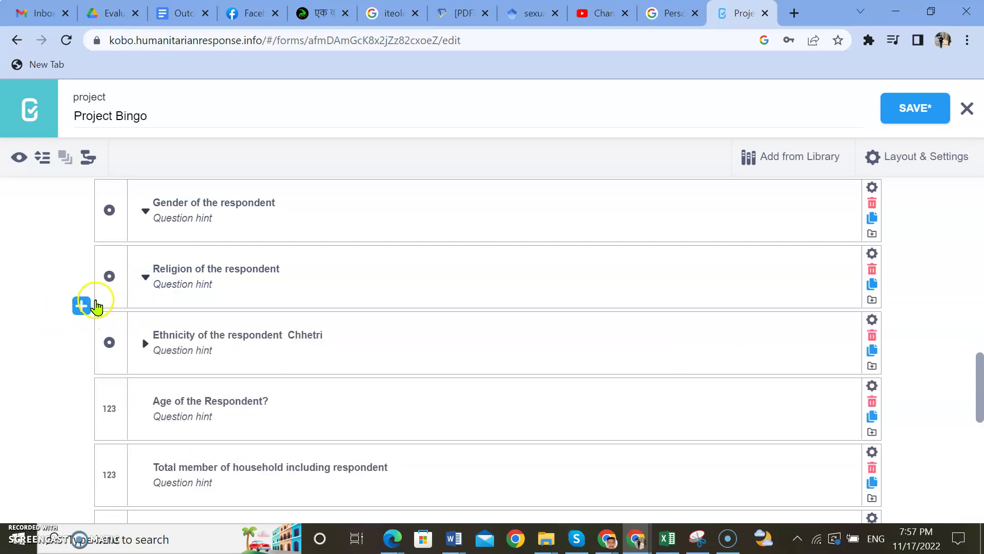
pyautogui.click(83, 305)
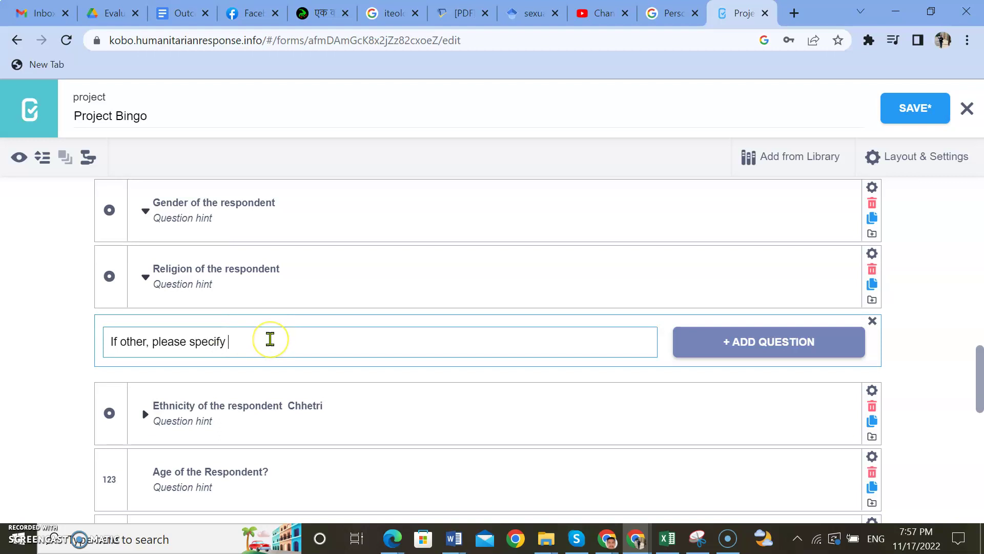
pyautogui.click(753, 345)
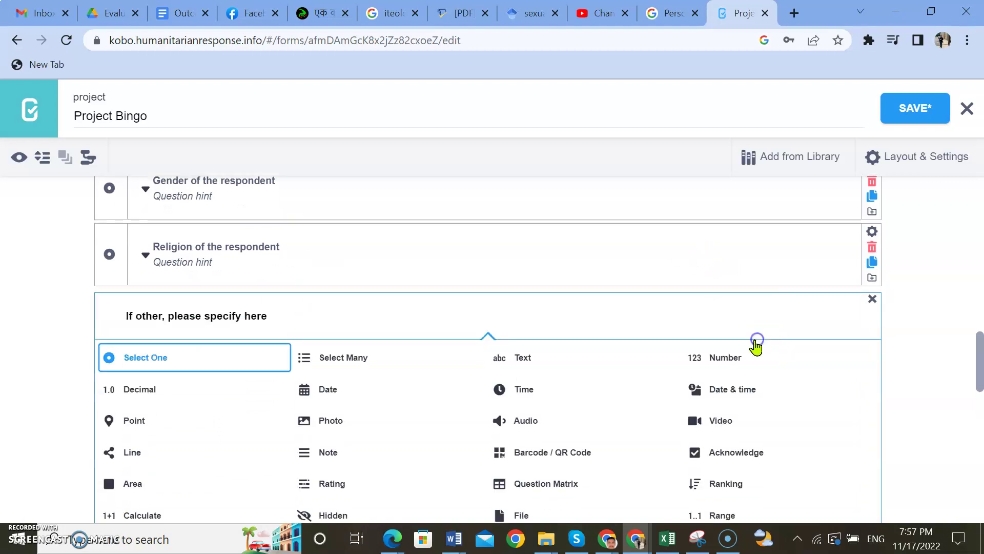
pyautogui.click(525, 216)
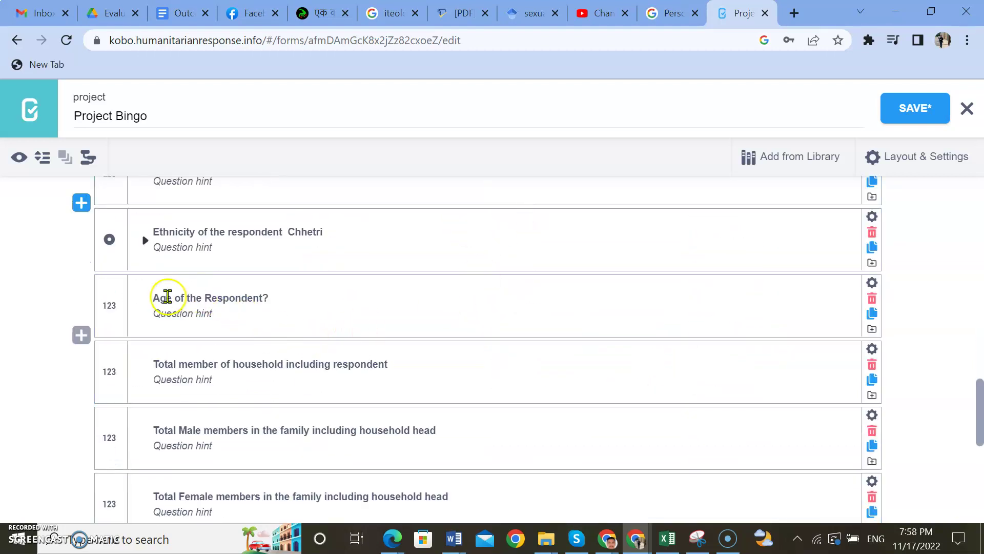
pyautogui.scroll(1, 162, 292)
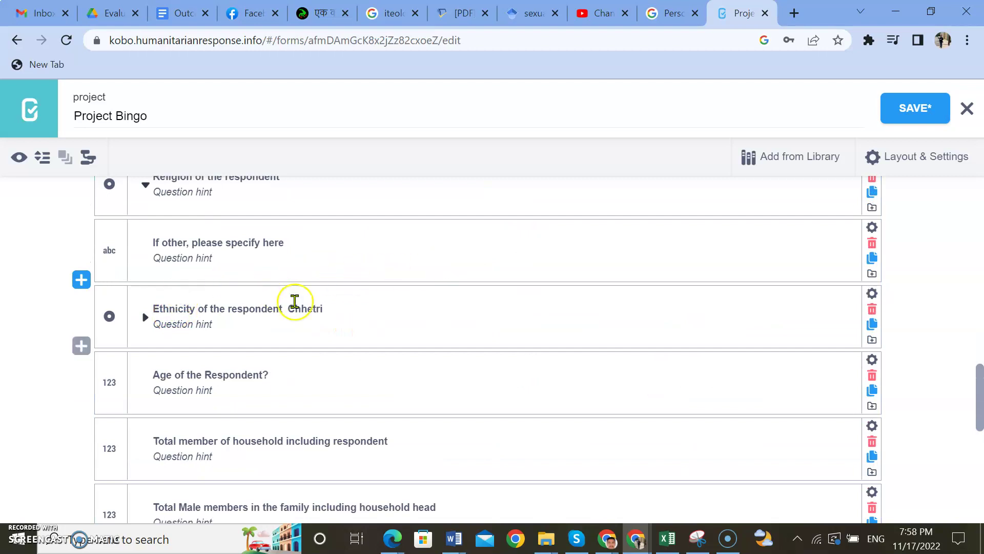
# Add skip logic to 'If other, please specify here': Religion of the respondent = Other.
pyautogui.click(871, 227)
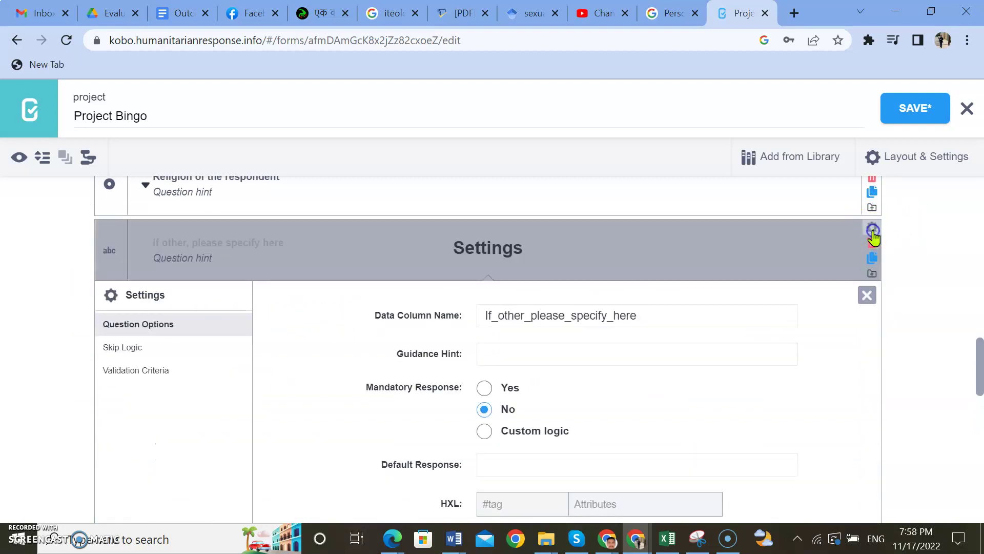
pyautogui.click(134, 350)
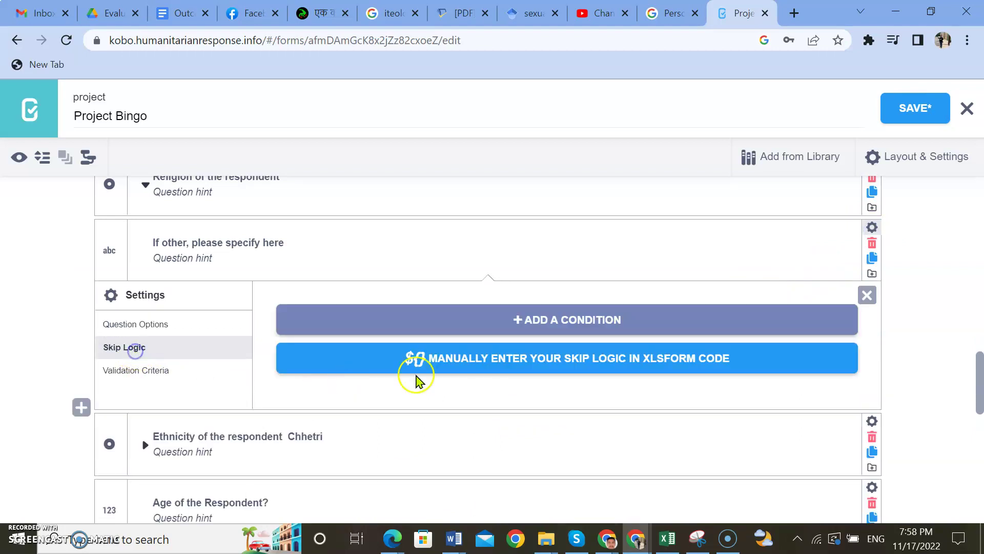
pyautogui.click(531, 320)
pyautogui.click(402, 353)
pyautogui.scroll(-3, 470, 321)
pyautogui.click(369, 336)
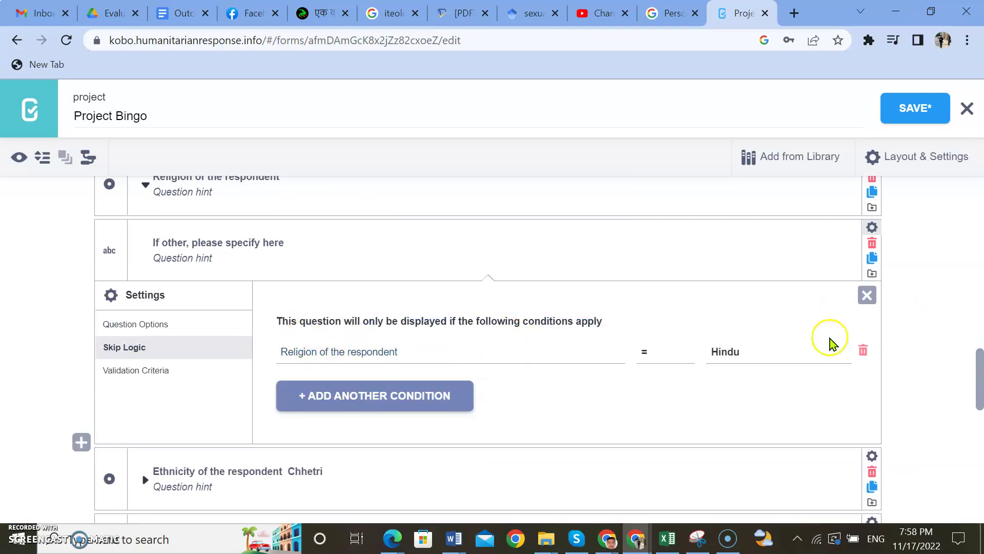
pyautogui.click(791, 350)
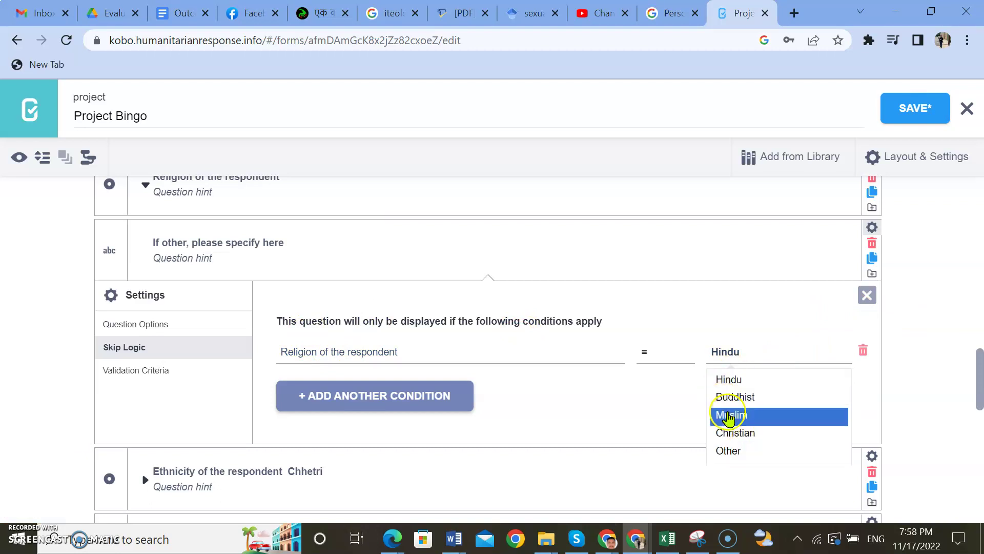
pyautogui.click(734, 449)
pyautogui.scroll(-2, 709, 296)
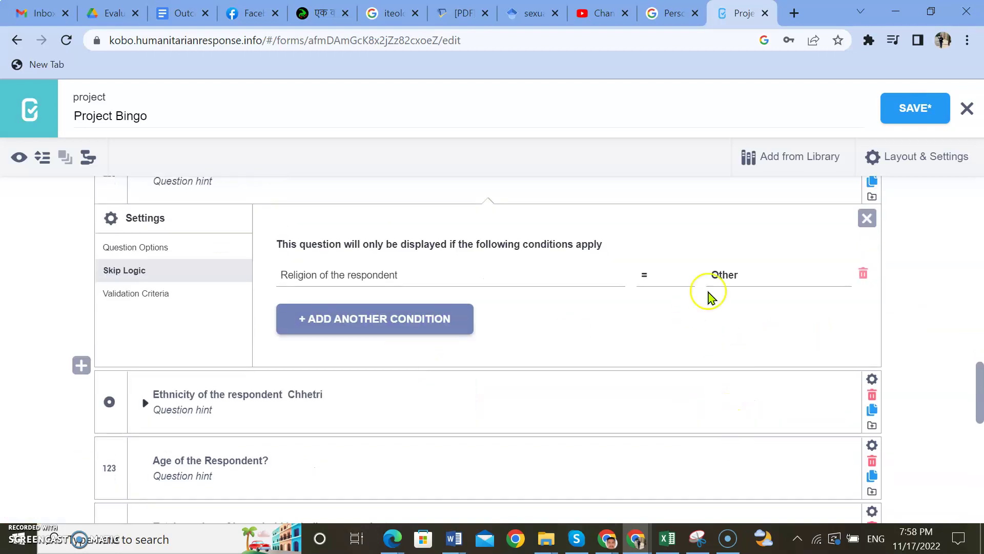
pyautogui.click(865, 223)
pyautogui.scroll(3, 310, 308)
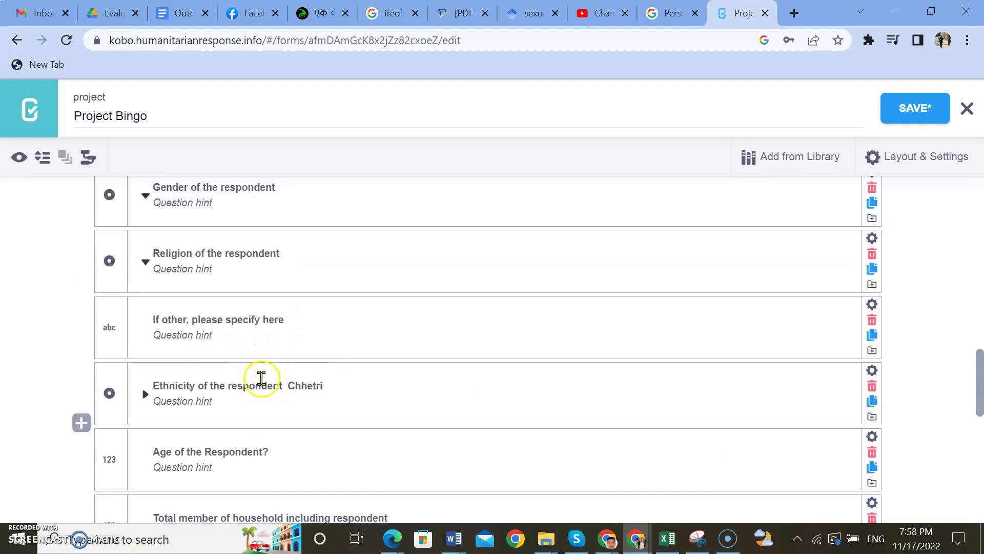
pyautogui.scroll(-2, 100, 377)
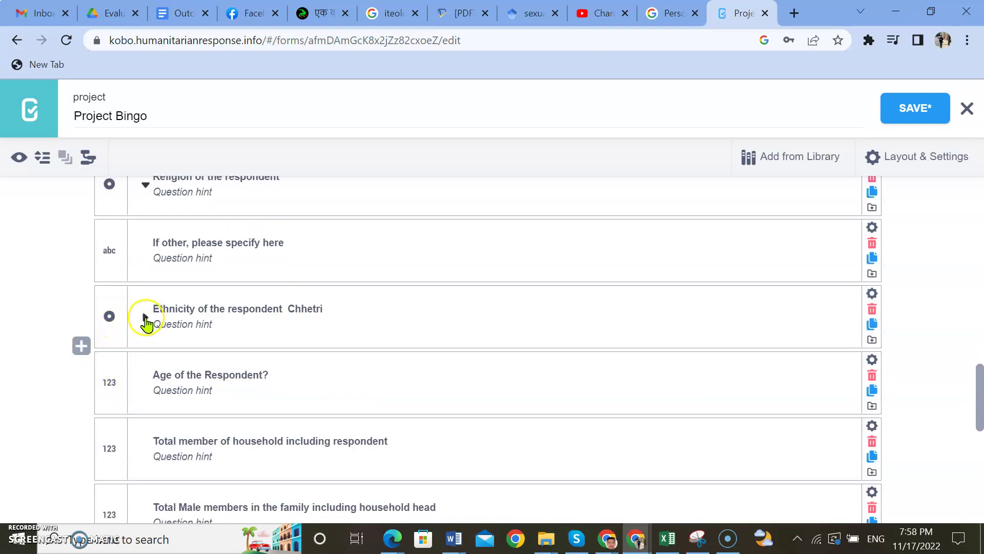
pyautogui.click(150, 318)
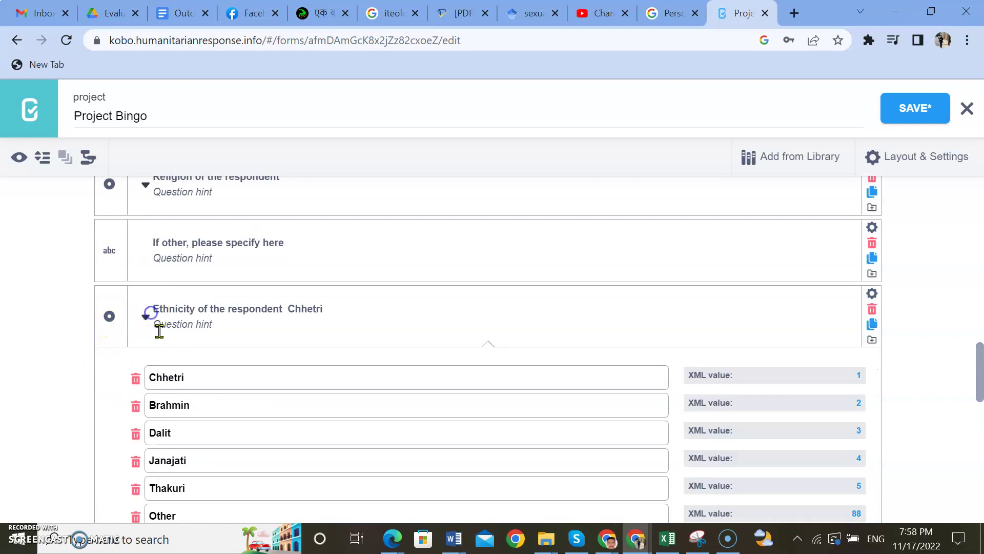
pyautogui.scroll(-3, 198, 378)
pyautogui.scroll(2, 215, 392)
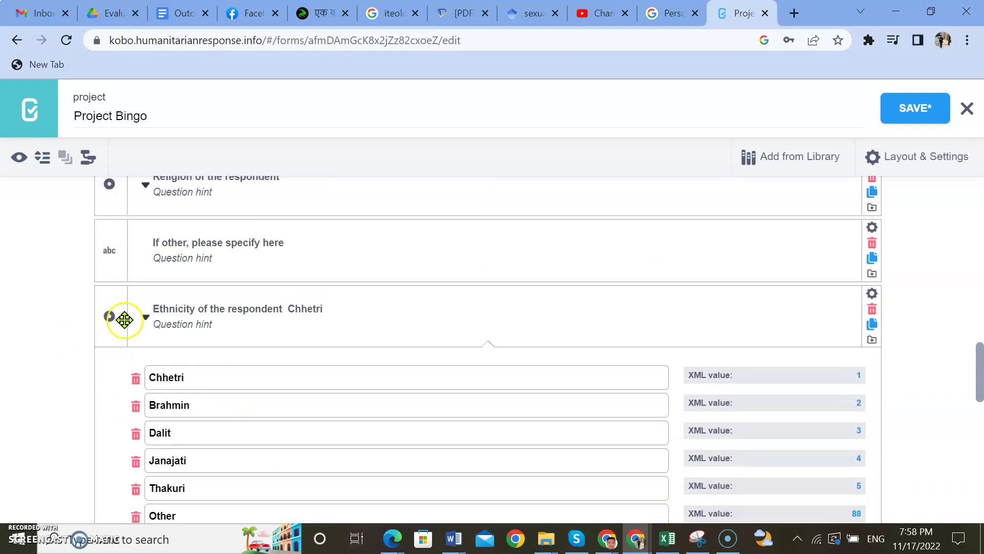
pyautogui.click(145, 320)
pyautogui.moveTo(90, 353)
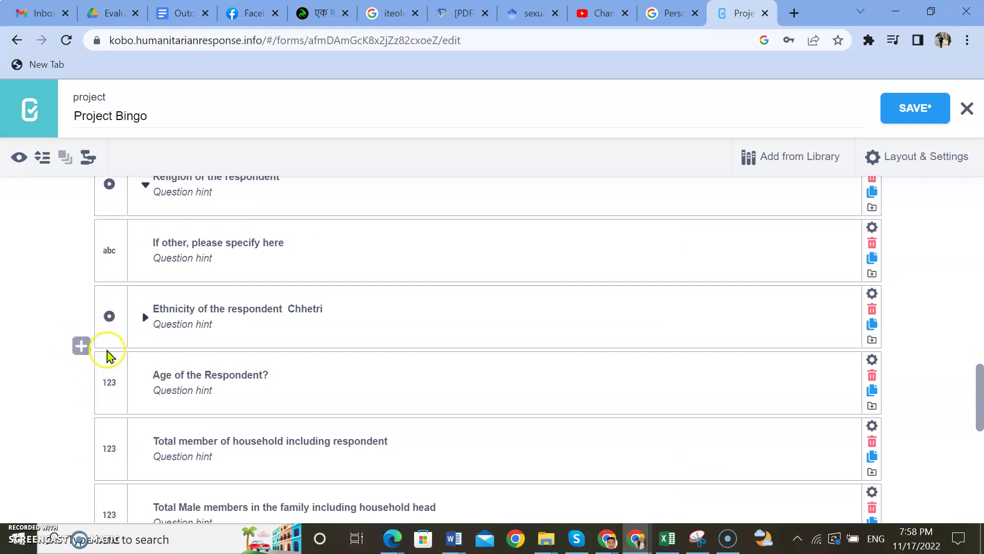
pyautogui.moveTo(109, 331)
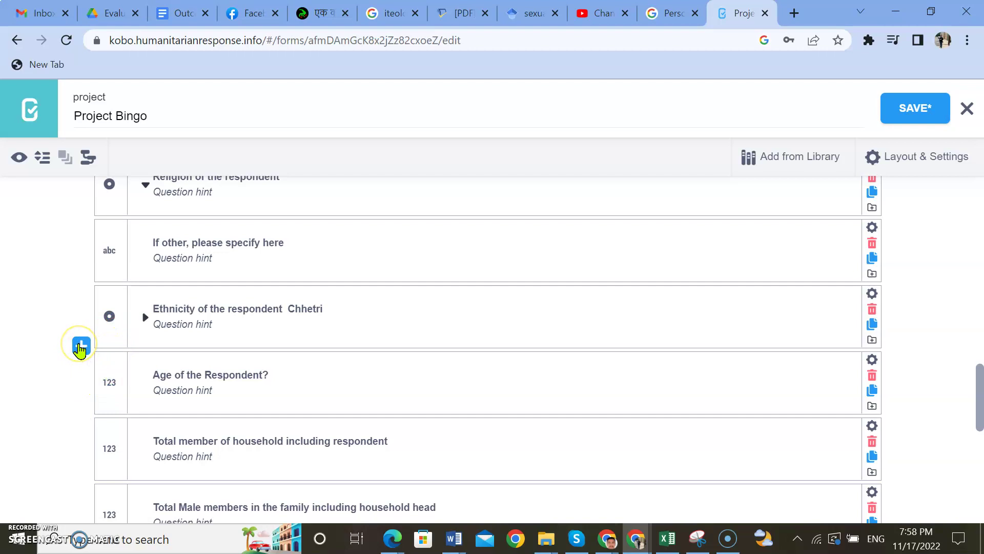
# Insert a Text question 'If other, please specify' between Ethnicity and Age of the Respondent.
pyautogui.click(80, 347)
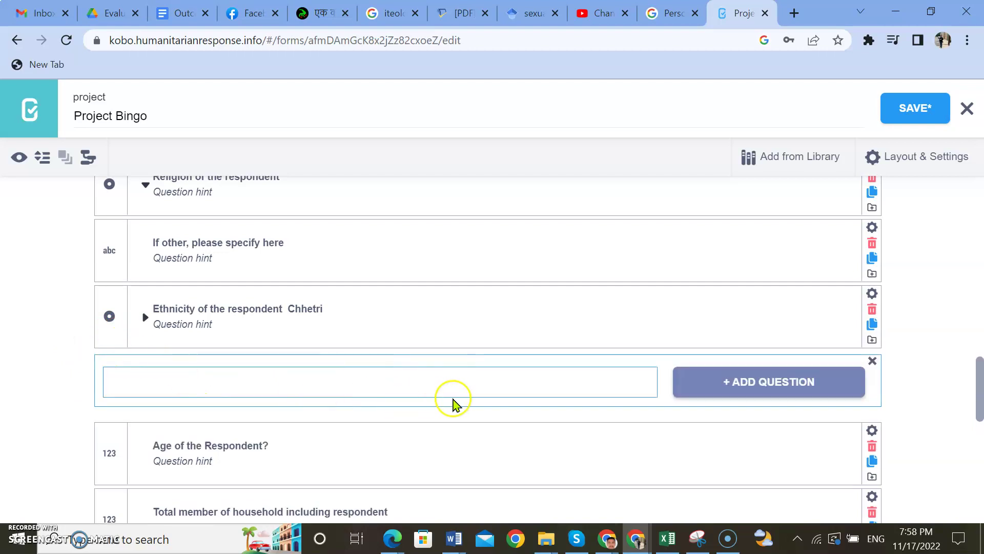
pyautogui.write('If other, please specify')
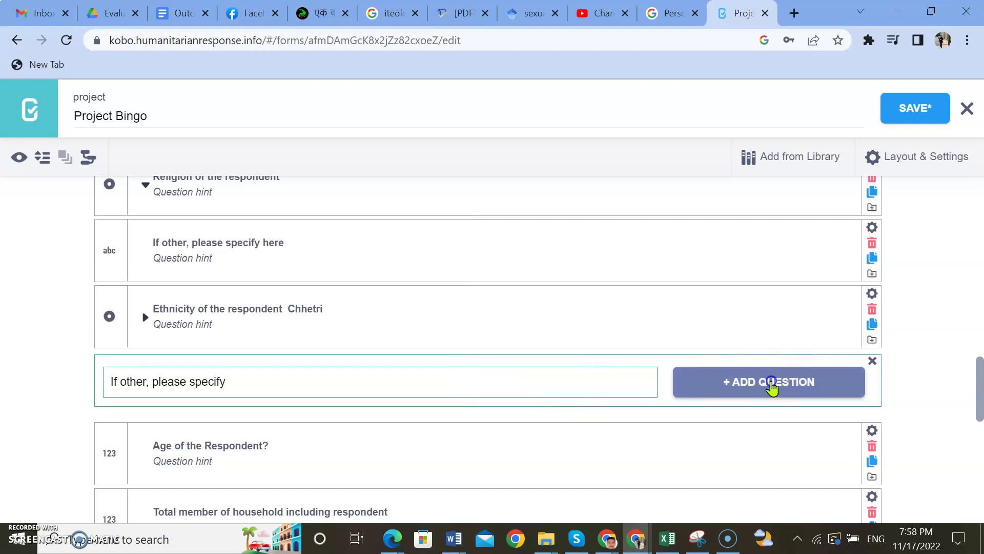
pyautogui.click(771, 382)
pyautogui.click(508, 244)
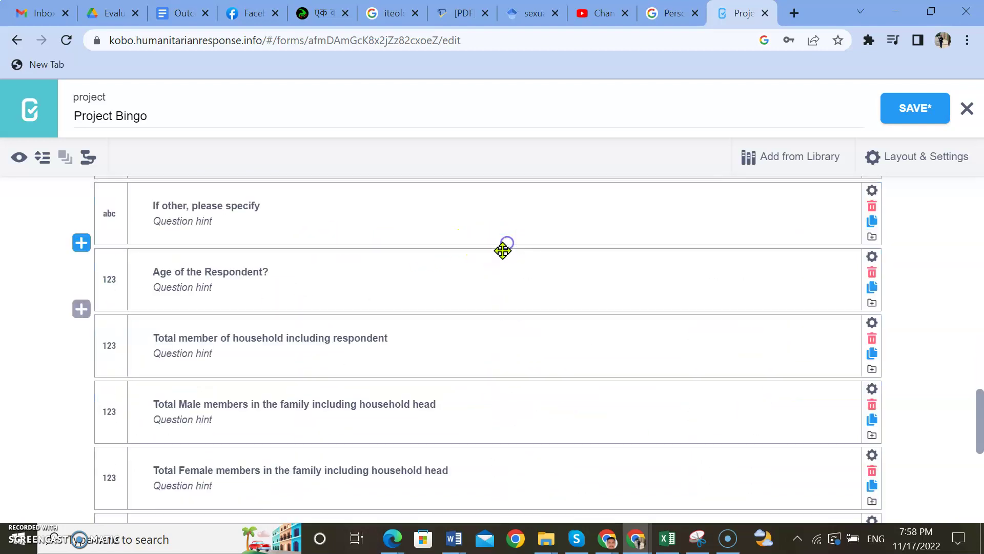
pyautogui.scroll(1, 224, 308)
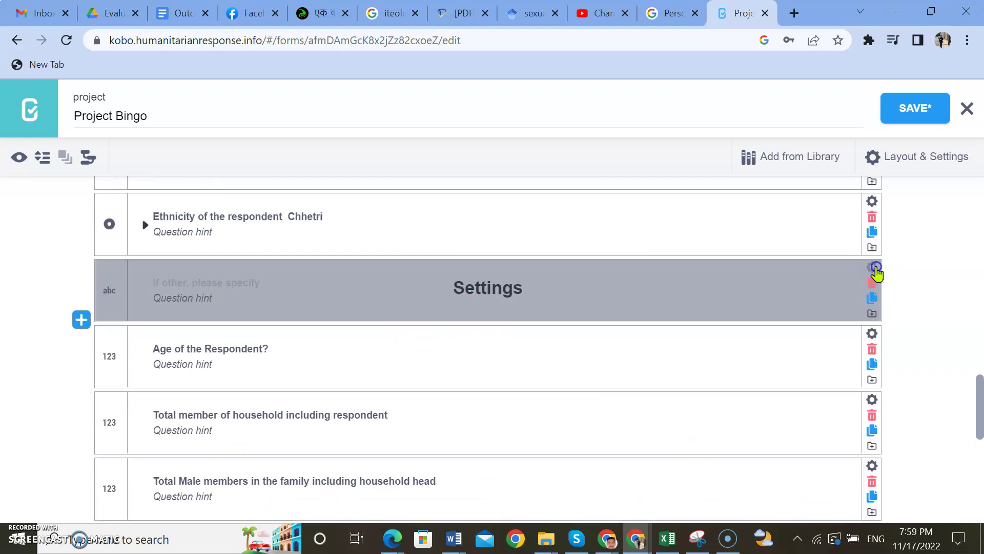
# Add skip logic Ethnicity of the respondent = Other to 'If other, please specify', then edit the Ethnicity label.
pyautogui.click(874, 268)
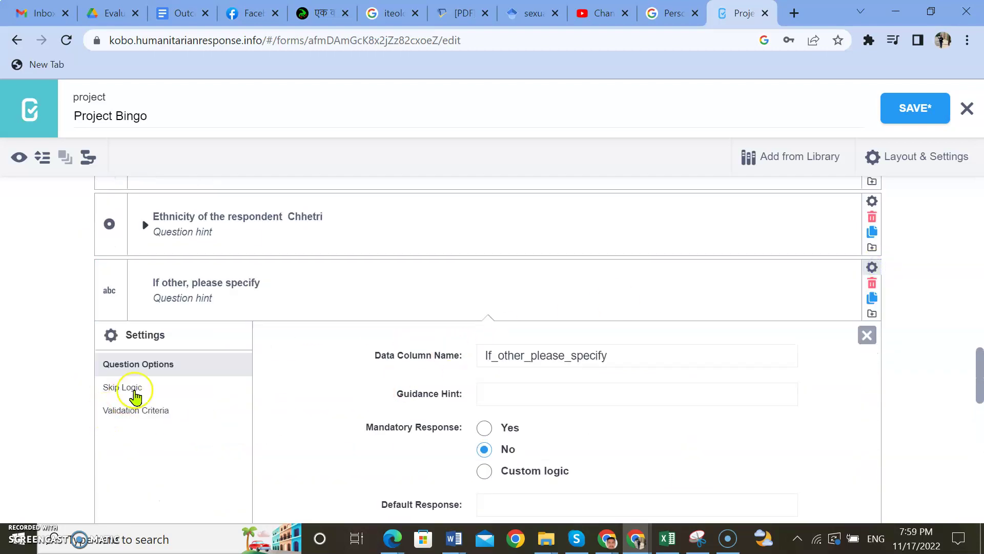
pyautogui.click(135, 389)
pyautogui.click(551, 353)
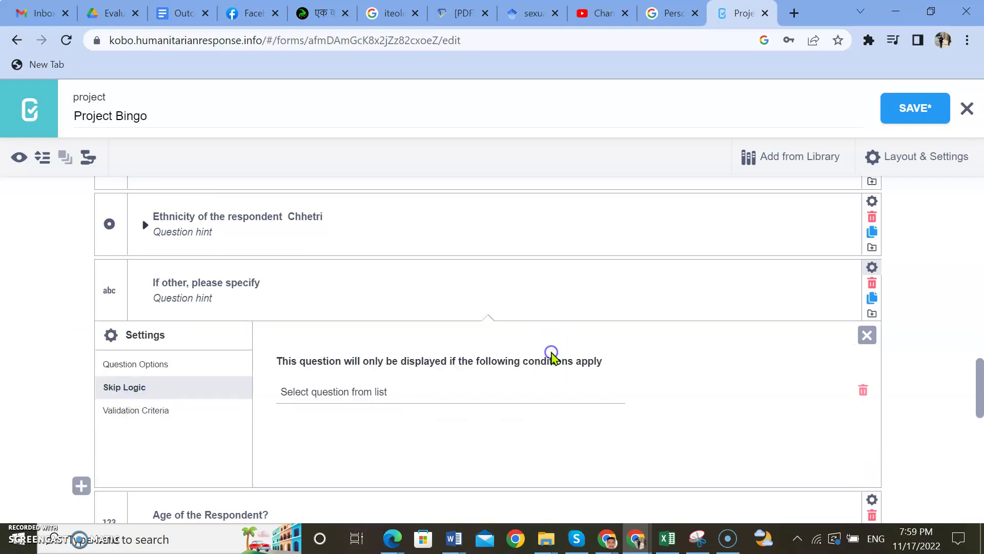
pyautogui.click(377, 395)
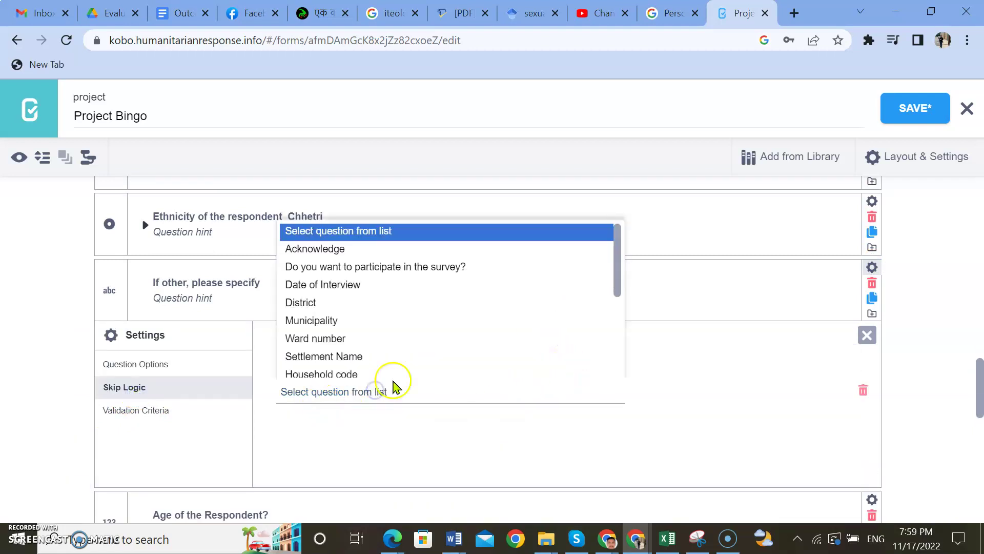
pyautogui.scroll(-5, 410, 382)
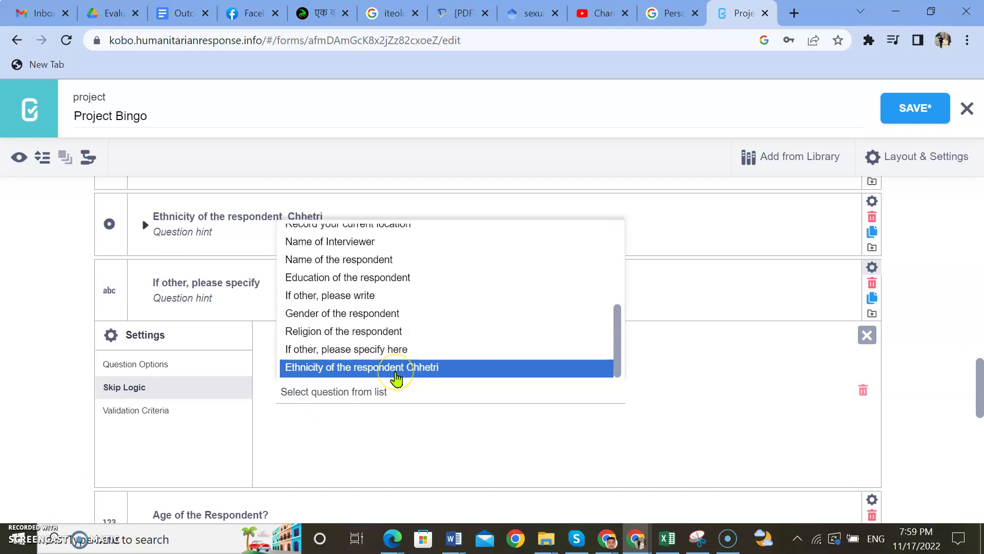
pyautogui.click(396, 378)
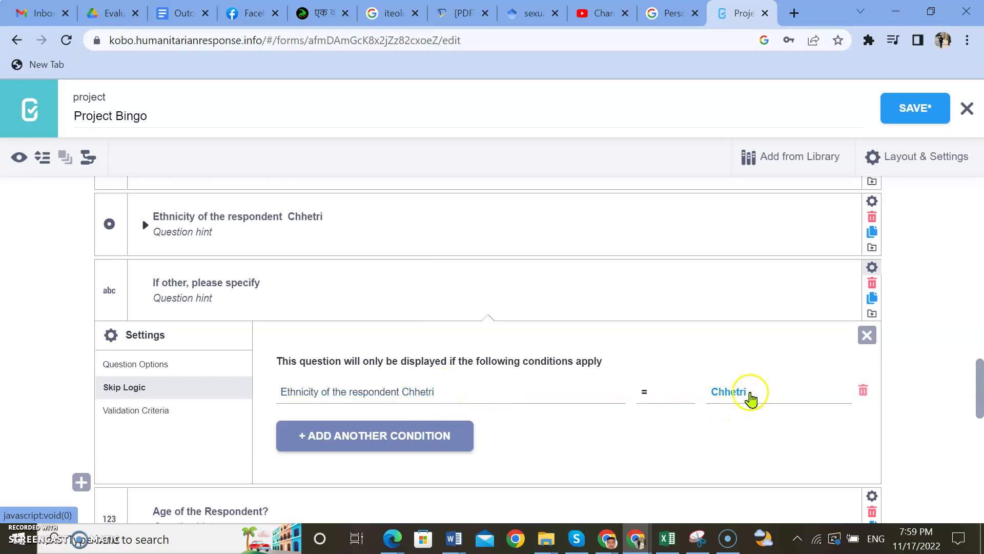
pyautogui.click(761, 389)
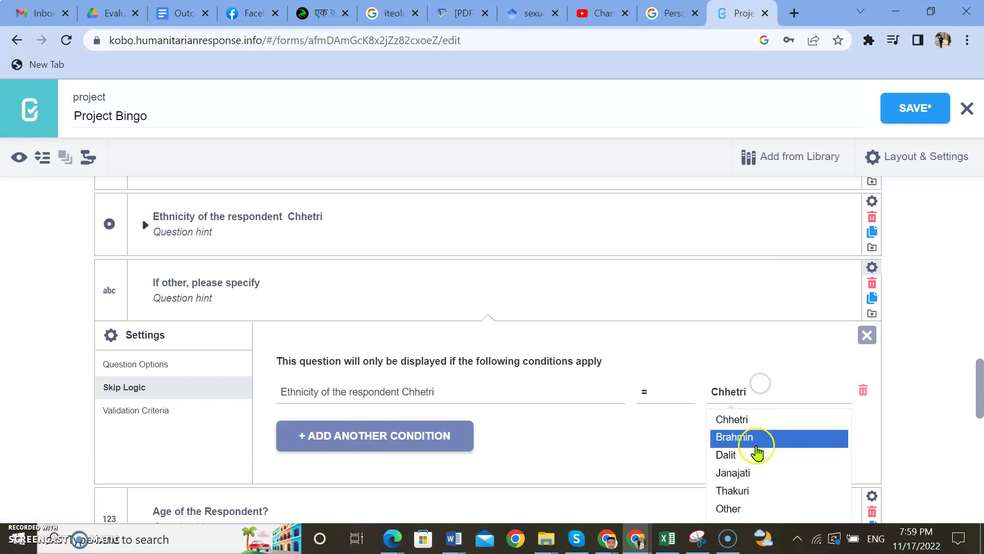
pyautogui.click(744, 509)
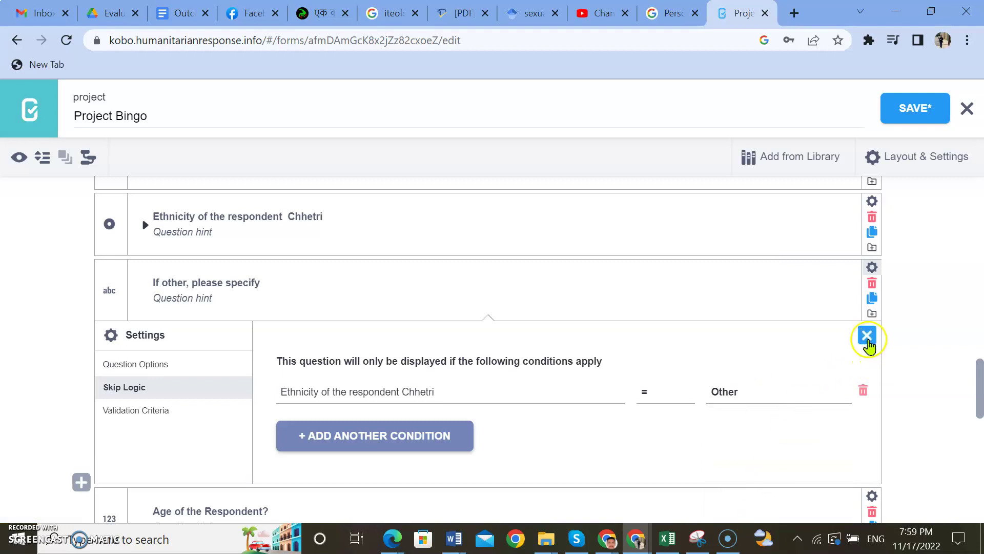
pyautogui.click(867, 336)
pyautogui.scroll(1, 323, 311)
pyautogui.click(328, 296)
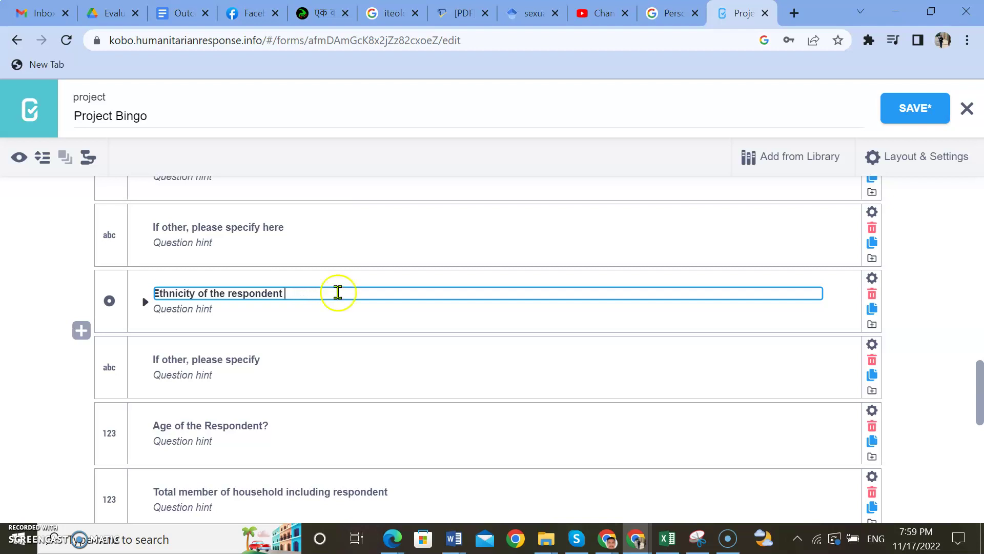
# Commit the Ethnicity label without 'Chhetri' and return to the top of the form.
pyautogui.scroll(-1, 719, 377)
pyautogui.click(920, 277)
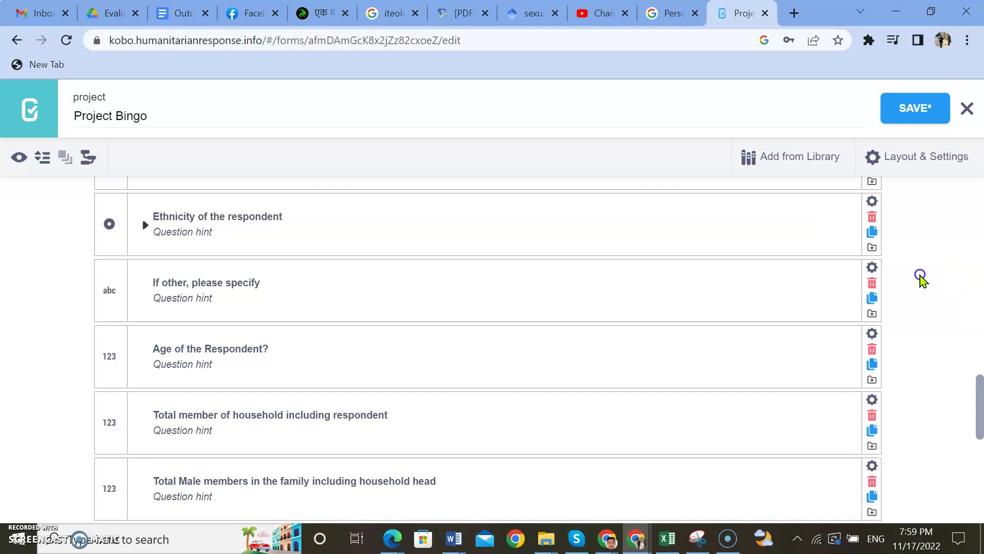
pyautogui.scroll(6, 299, 372)
pyautogui.scroll(8, 313, 409)
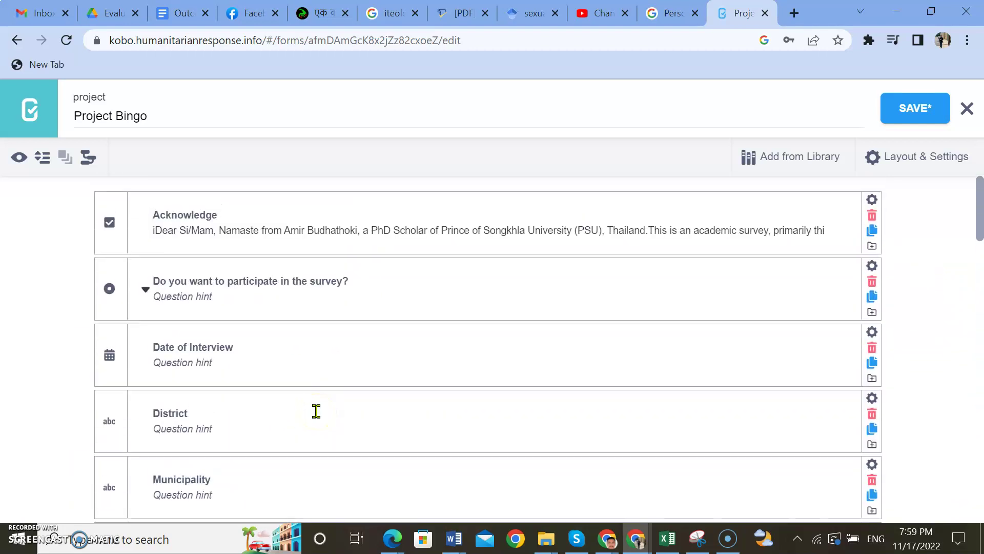
pyautogui.scroll(-2, 315, 410)
pyautogui.scroll(2, 310, 413)
pyautogui.scroll(-1, 208, 405)
pyautogui.scroll(1, 210, 407)
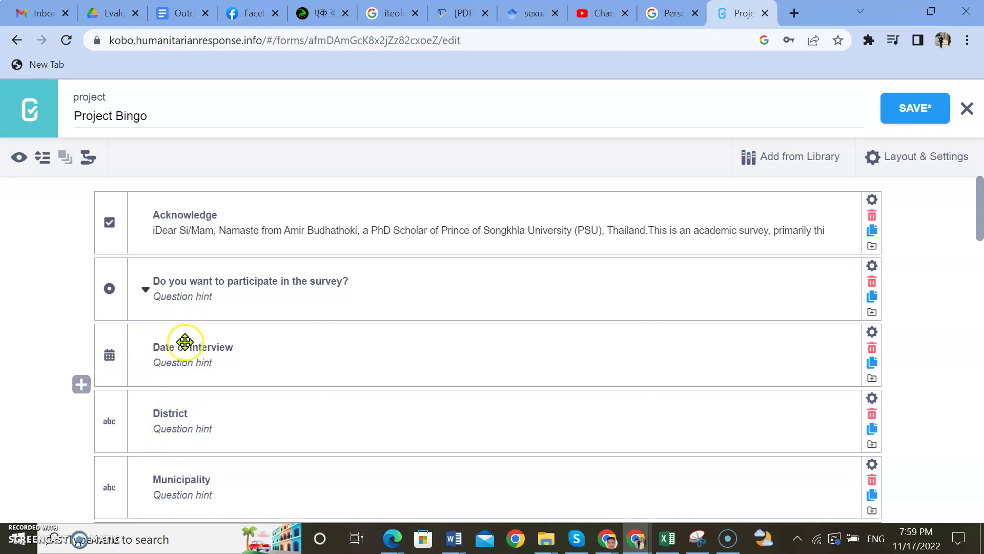
# Zoom out and select Date of Interview through Education of the respondent.
pyautogui.click(213, 368)
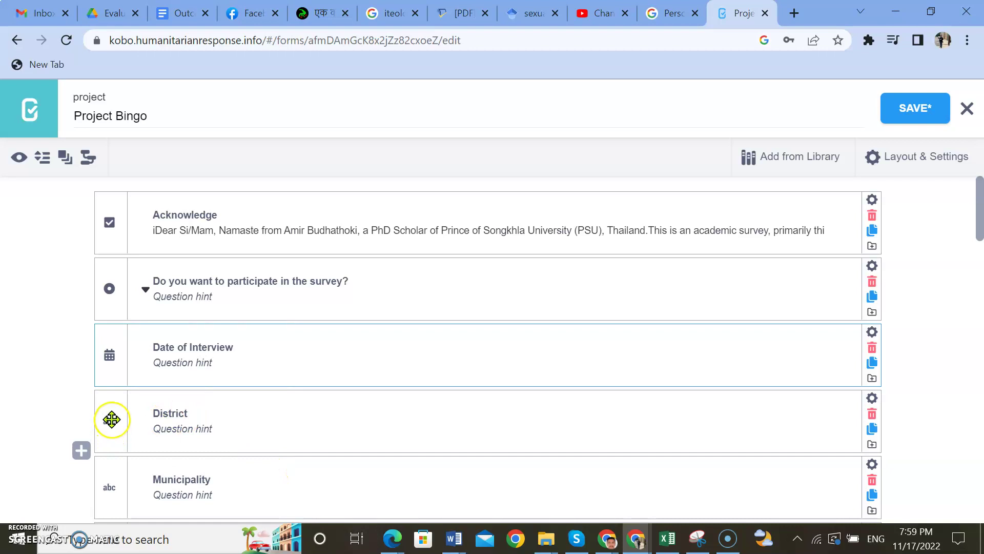
pyautogui.hotkey('ctrl', '-')
pyautogui.hotkey('ctrl', '-')
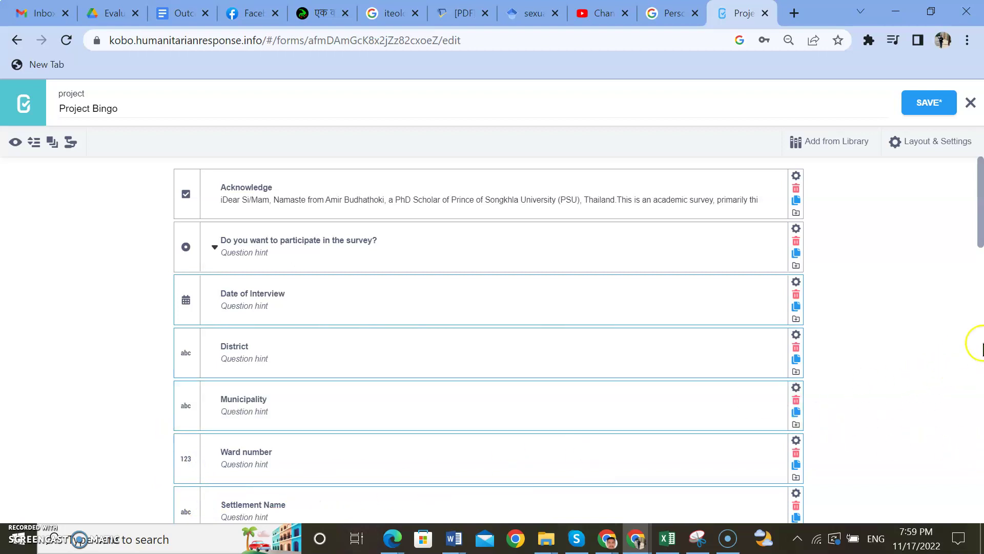
pyautogui.moveTo(980, 237); pyautogui.dragTo(980, 309)
pyautogui.moveTo(742, 266)
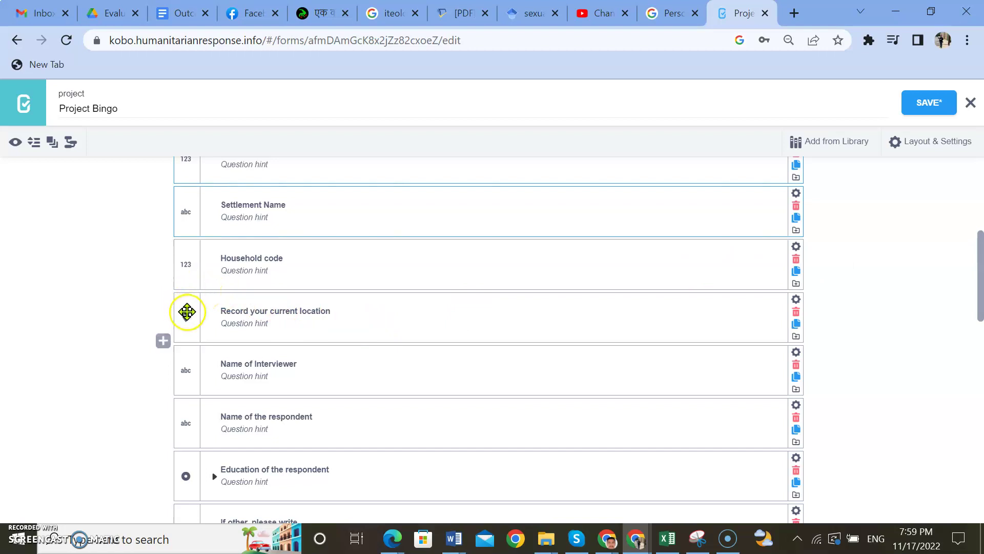
pyautogui.click(194, 264)
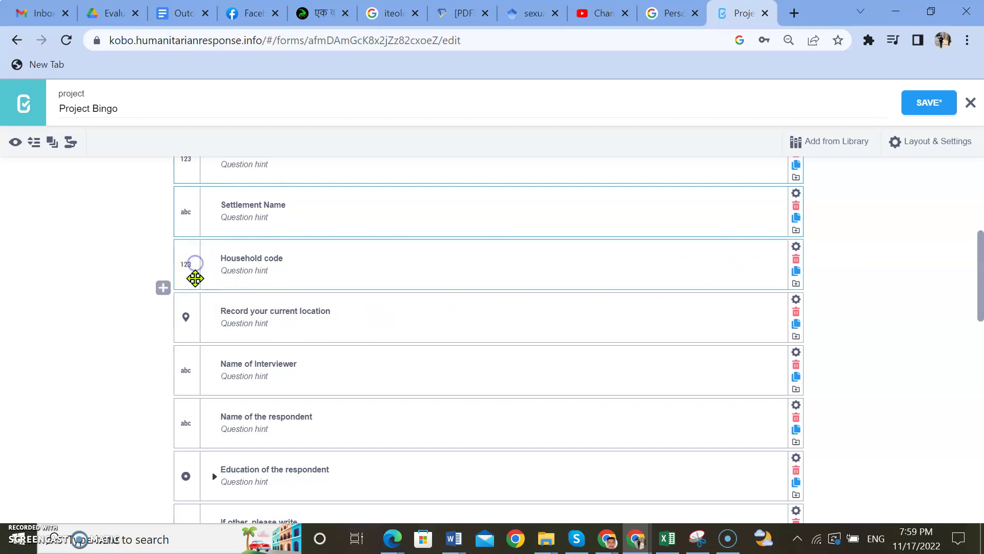
pyautogui.click(193, 320)
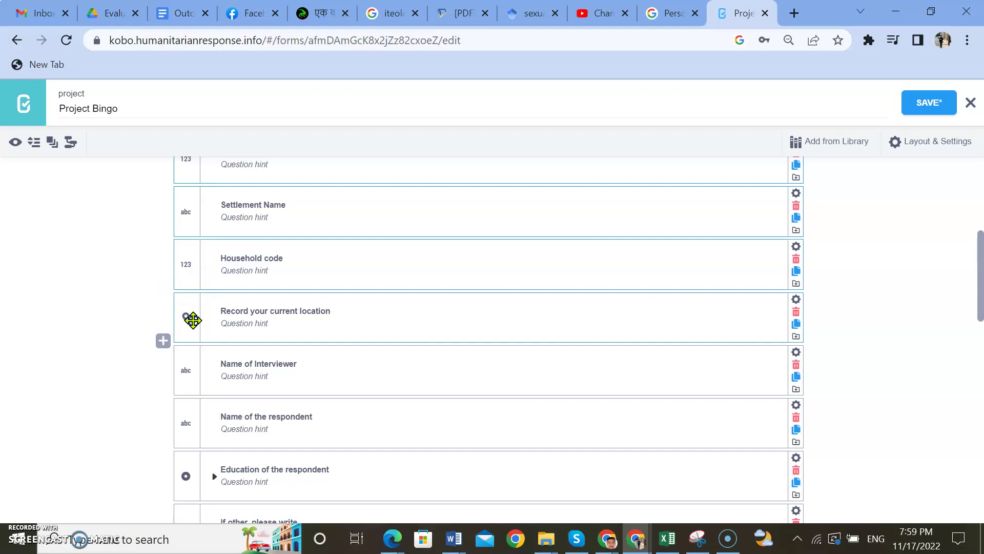
pyautogui.click(196, 376)
pyautogui.click(188, 429)
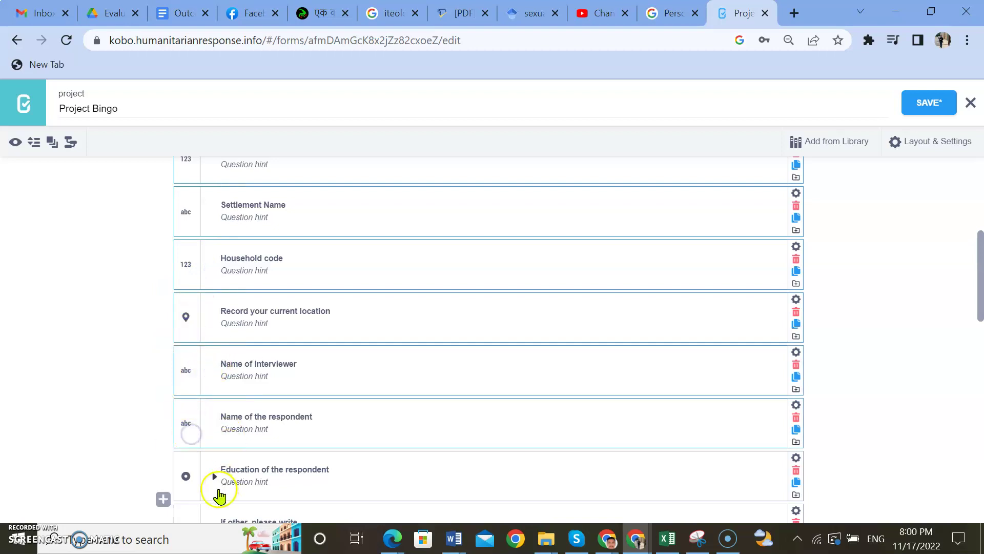
pyautogui.click(187, 464)
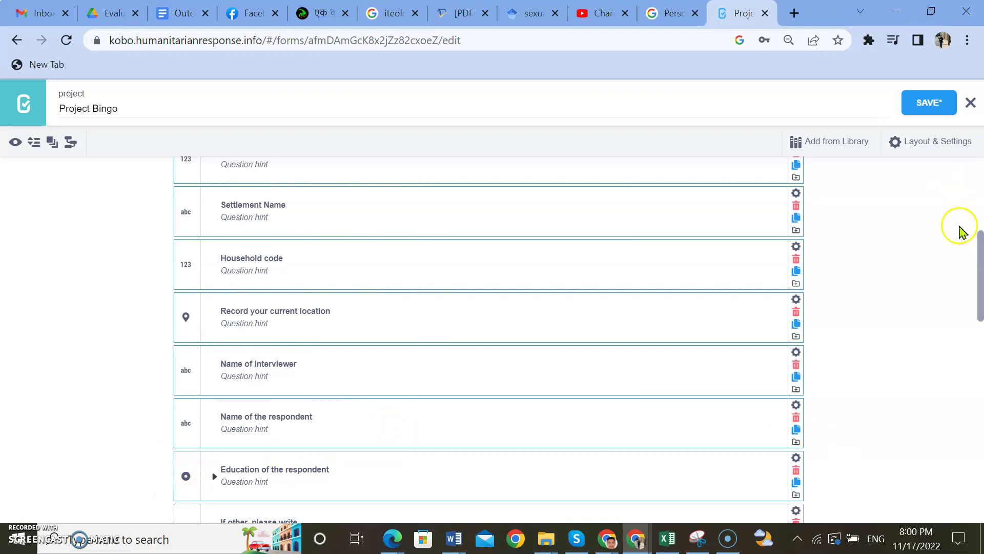
# Extend the selection through Gender, Religion, Ethnicity and their 'If other' questions.
pyautogui.moveTo(981, 259); pyautogui.dragTo(981, 333)
pyautogui.click(177, 232)
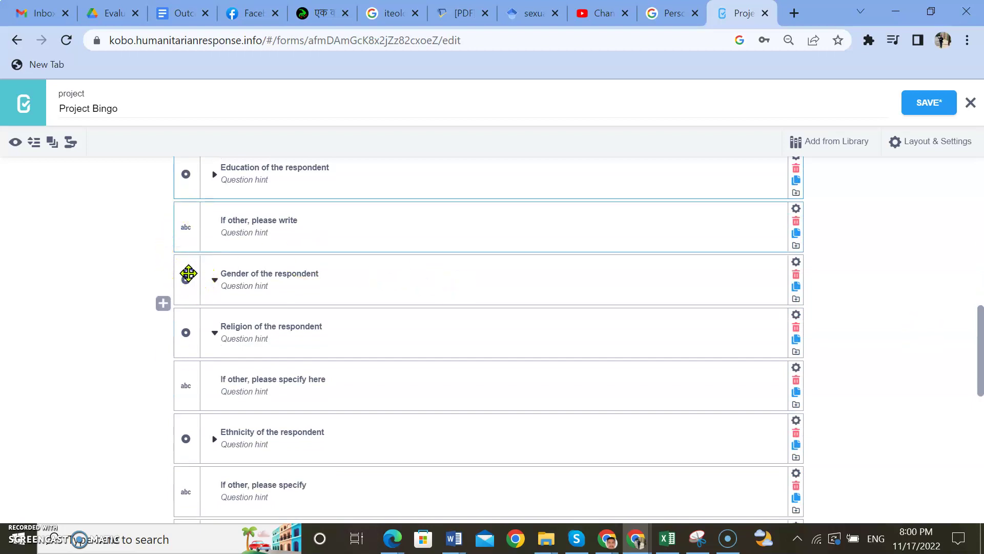
pyautogui.click(188, 273)
pyautogui.click(197, 324)
pyautogui.click(184, 378)
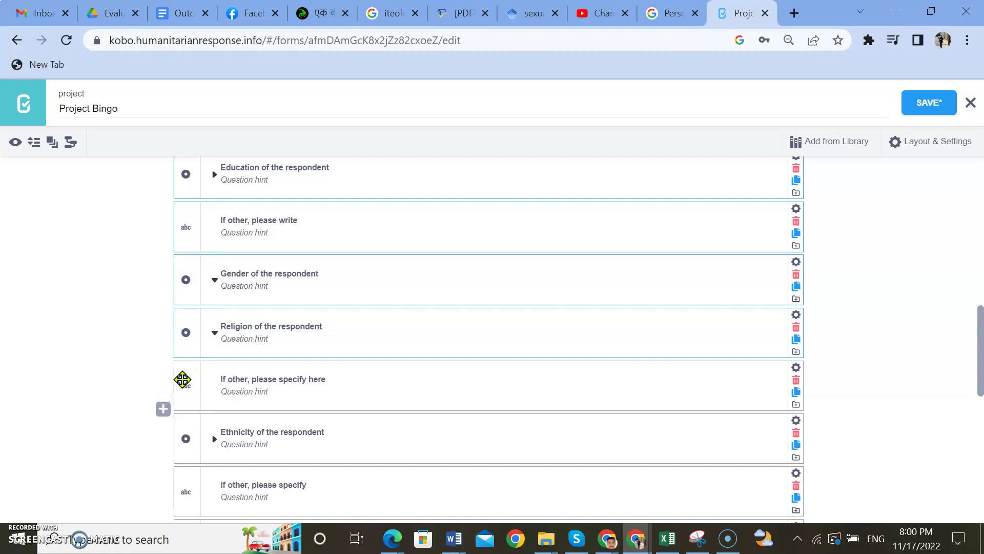
pyautogui.click(190, 424)
pyautogui.click(982, 403)
pyautogui.hotkey('alt', 'Tab')
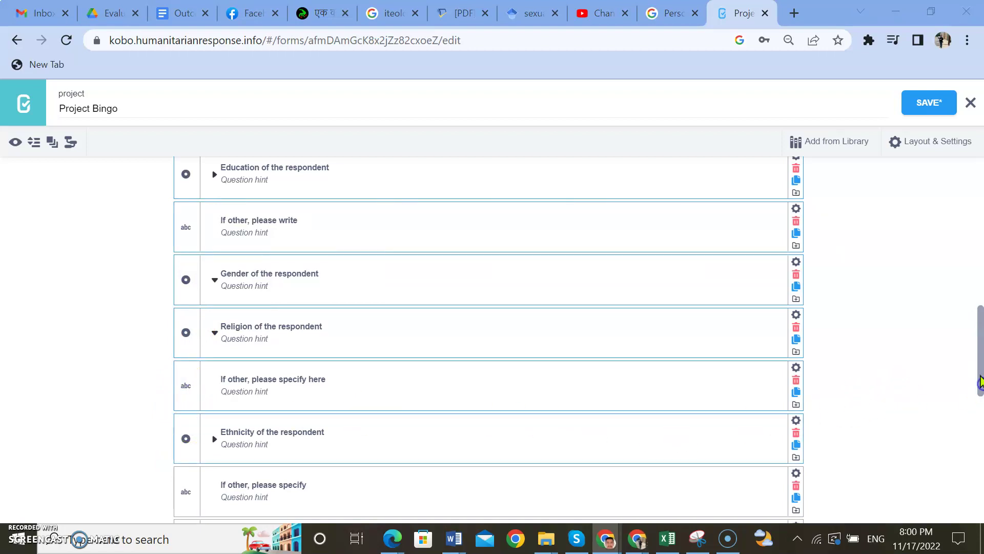
pyautogui.moveTo(980, 367); pyautogui.dragTo(980, 402)
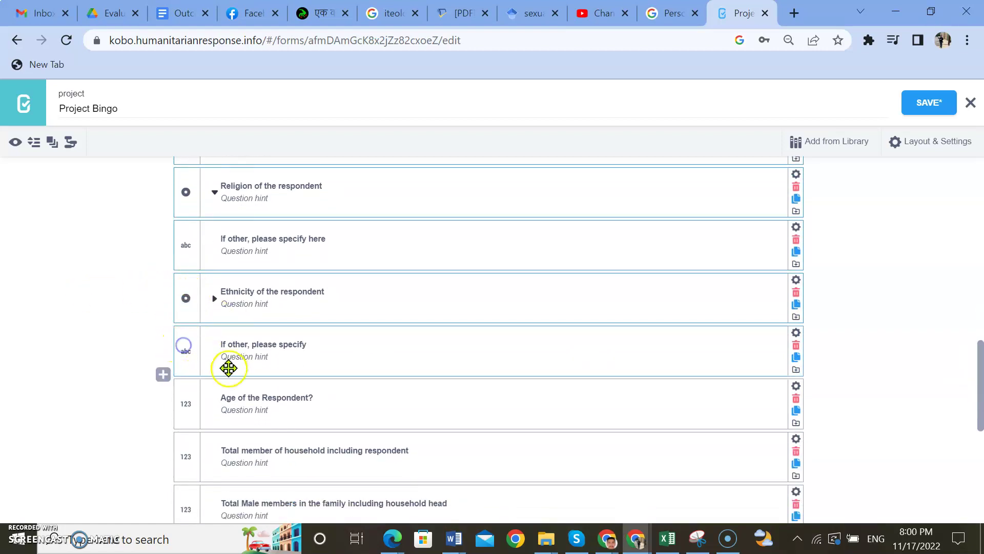
pyautogui.click(188, 395)
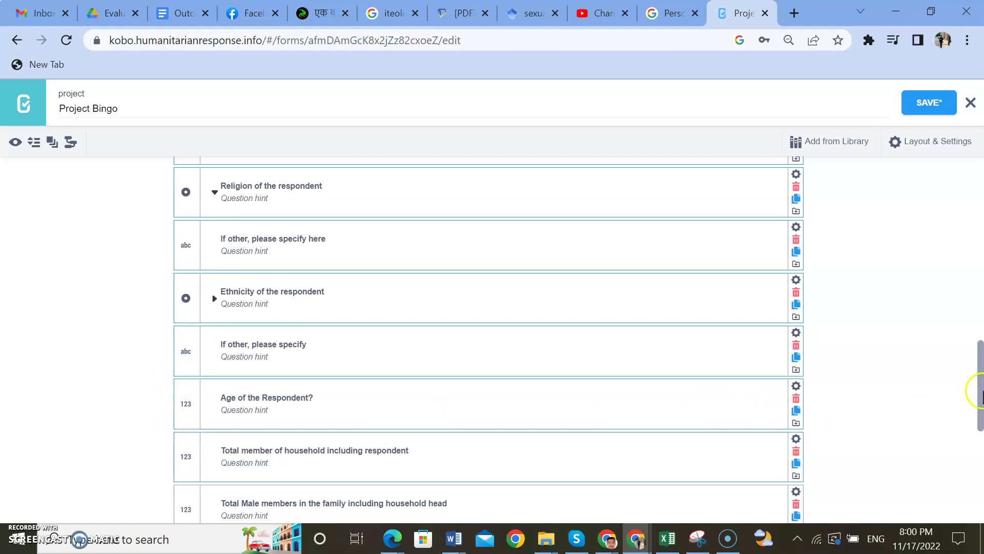
pyautogui.moveTo(979, 392); pyautogui.dragTo(974, 444)
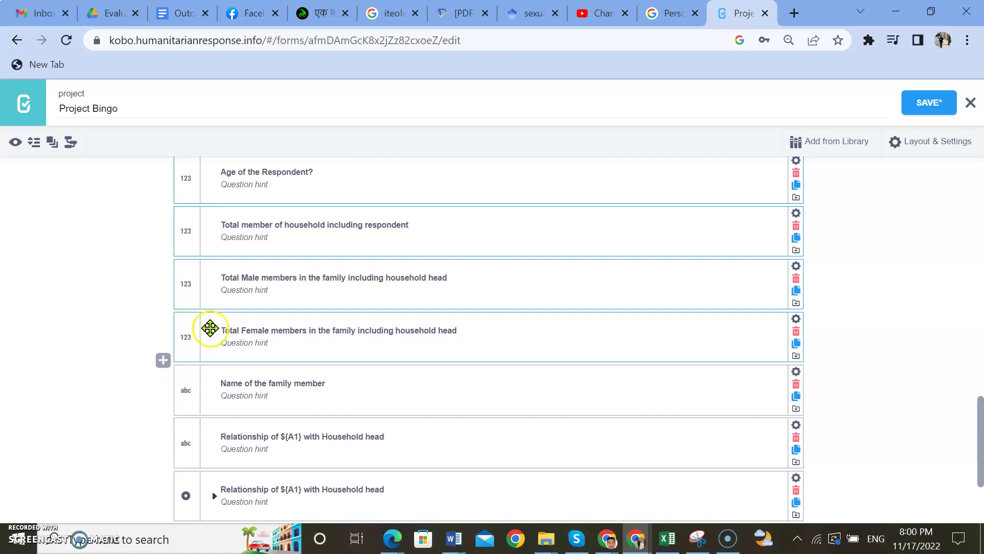
pyautogui.scroll(4, 250, 230)
pyautogui.scroll(8, 251, 232)
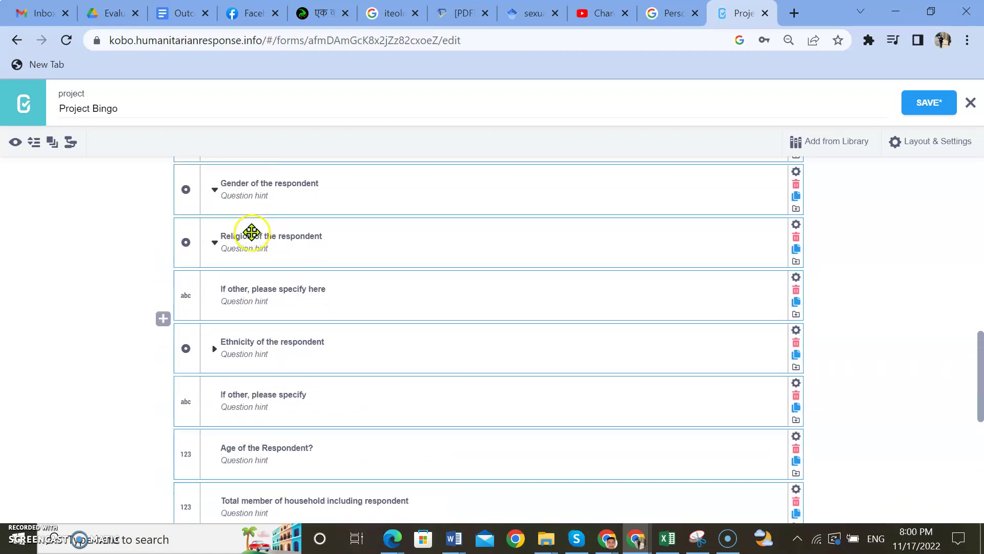
pyautogui.scroll(7, 252, 232)
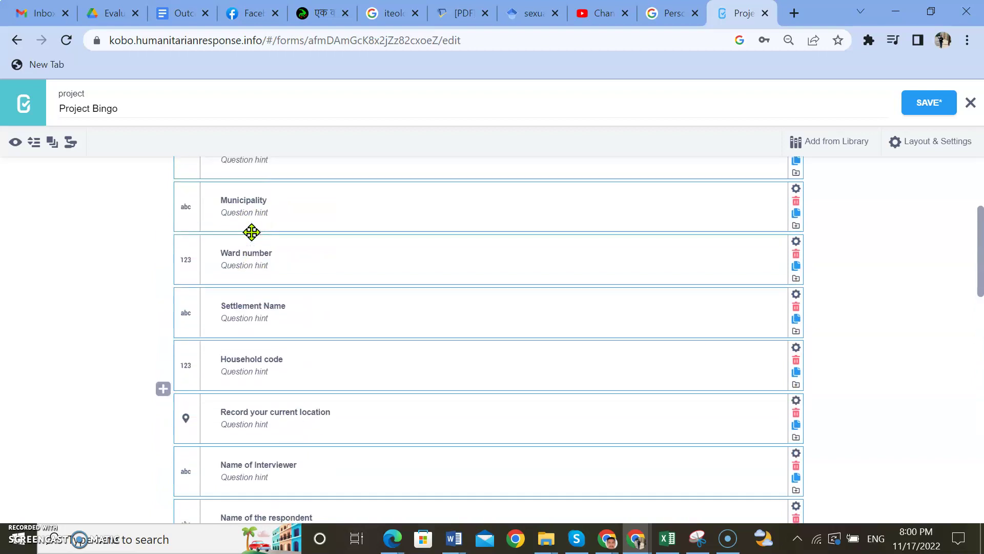
# Group the selected questions as 'Group 1_ Demographic Information' and collapse the group.
pyautogui.click(52, 146)
pyautogui.click(267, 286)
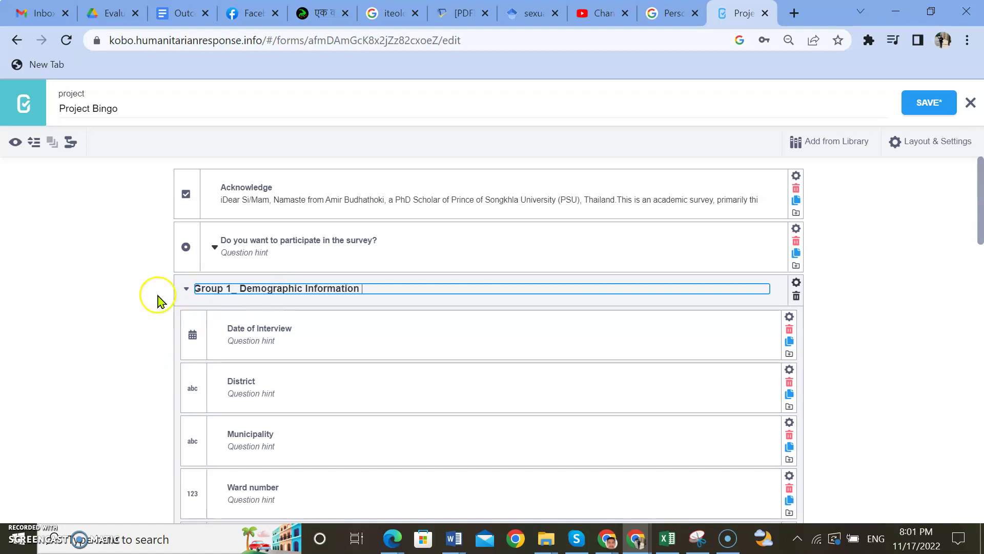
pyautogui.click(186, 288)
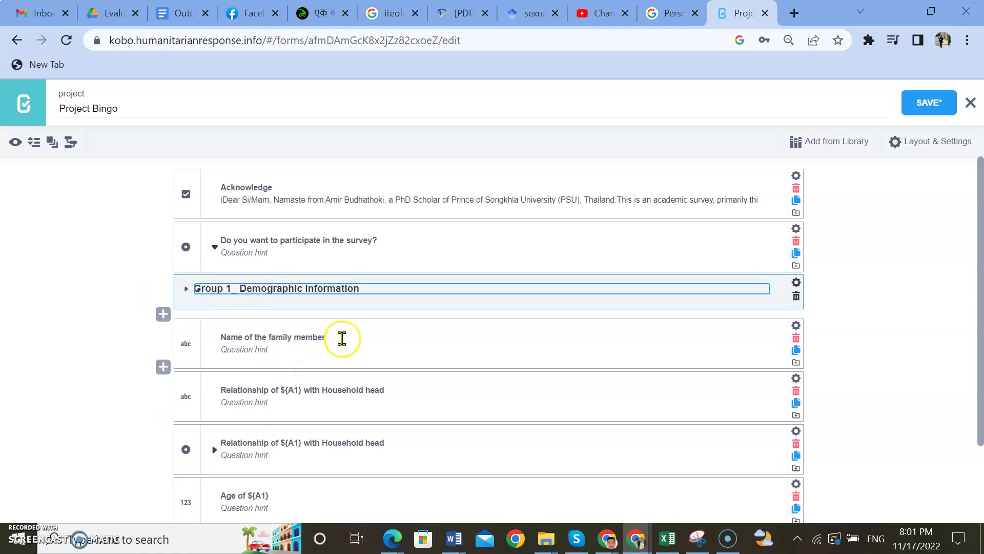
pyautogui.scroll(-2, 341, 337)
pyautogui.scroll(2, 288, 341)
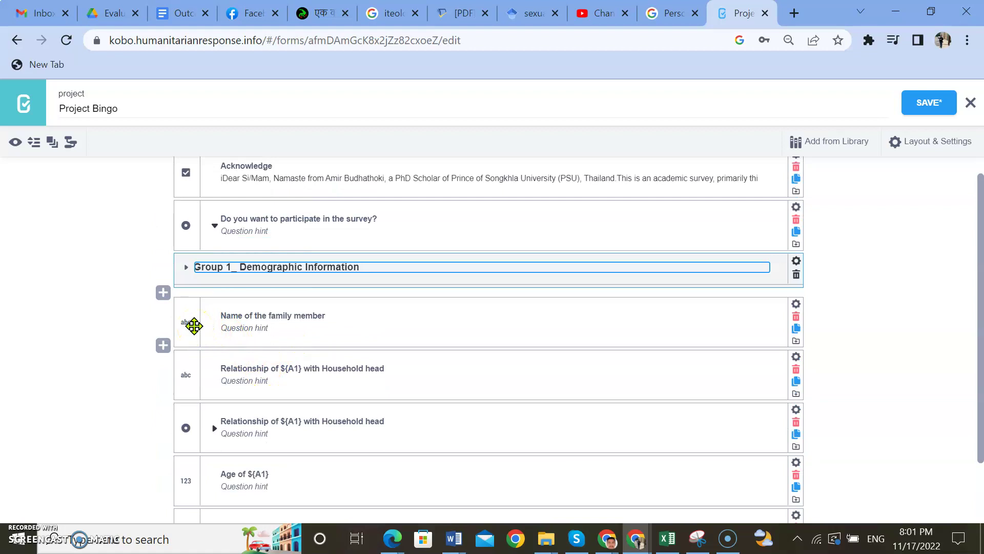
# Zoom out and collapse the Relationship question's choice list beneath the group.
pyautogui.moveTo(194, 325); pyautogui.dragTo(194, 446)
pyautogui.hotkey('ctrl', '-')
pyautogui.hotkey('ctrl', '-')
pyautogui.hotkey('ctrl', '-')
pyautogui.hotkey('ctrl', '-')
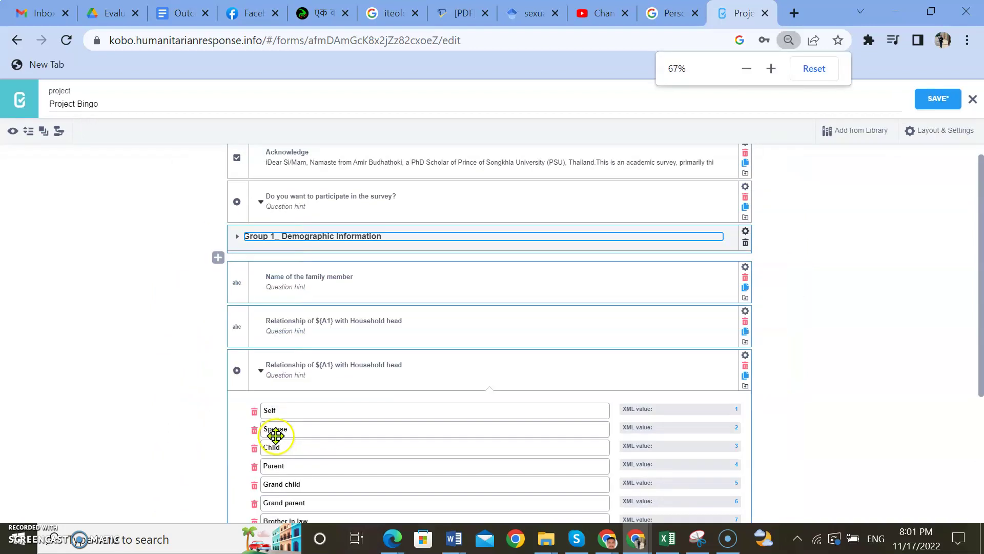
pyautogui.click(238, 416)
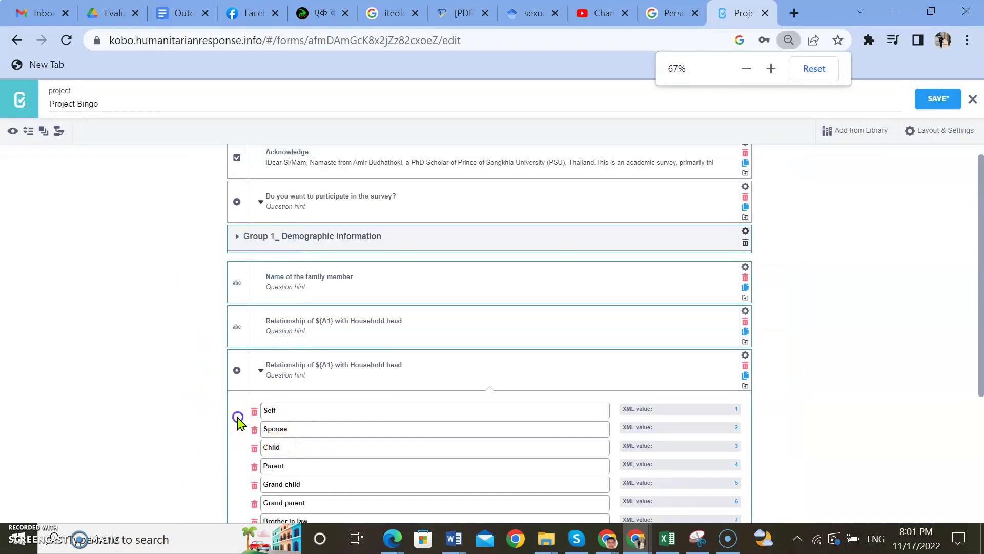
pyautogui.click(259, 376)
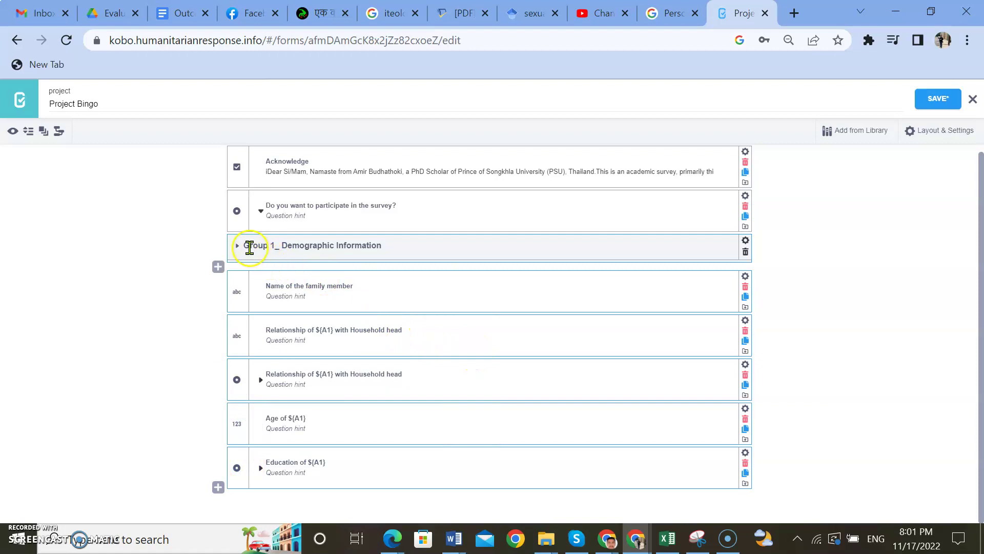
pyautogui.click(44, 132)
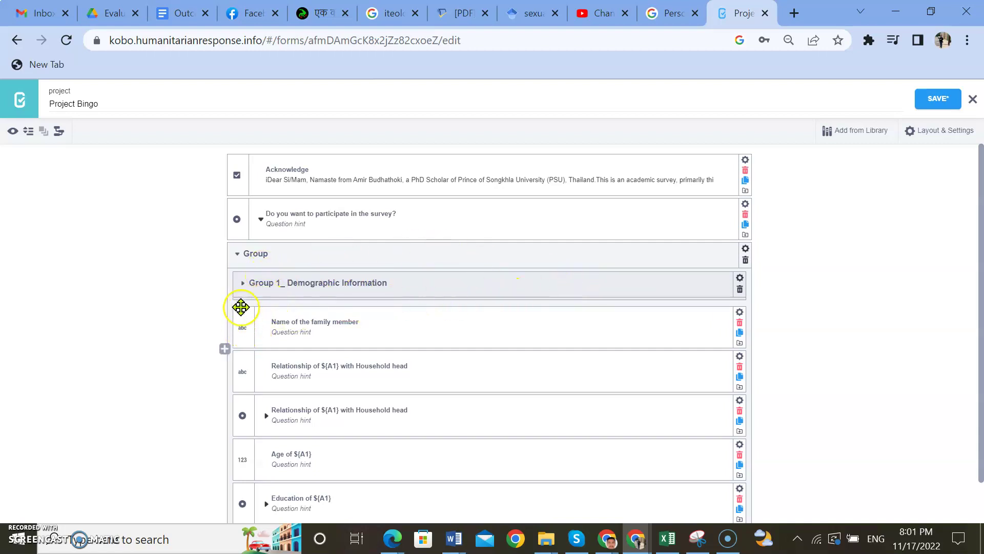
pyautogui.click(256, 253)
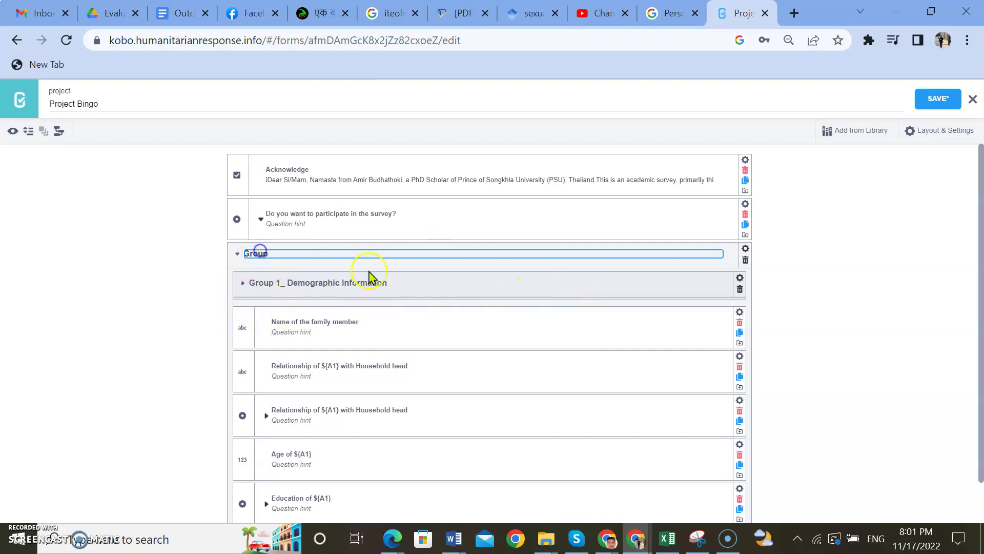
pyautogui.click(745, 260)
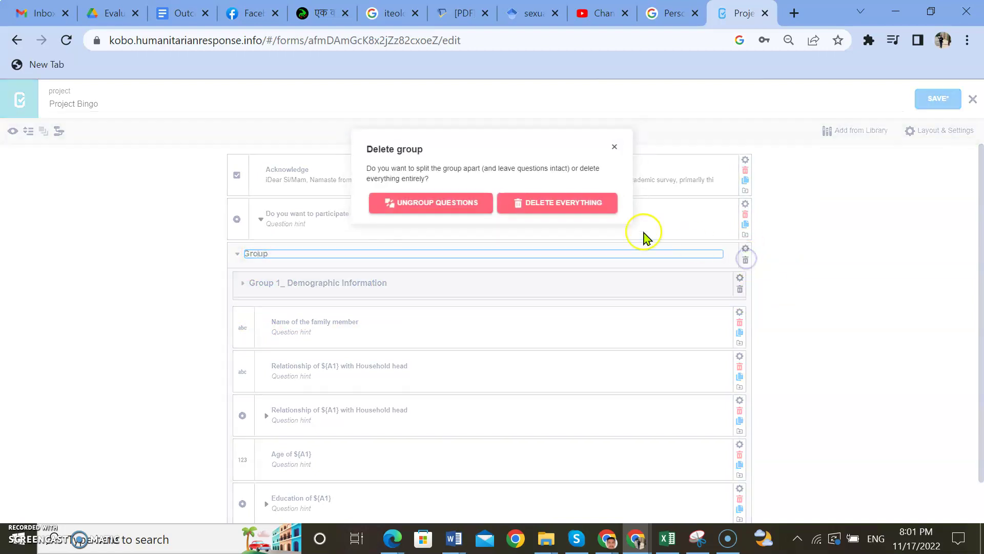
pyautogui.click(436, 207)
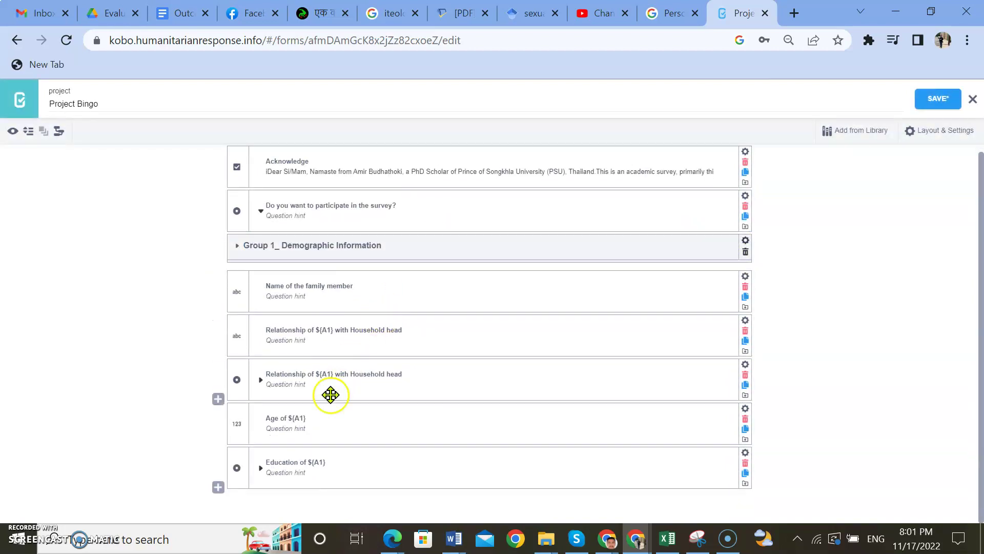
pyautogui.click(273, 307)
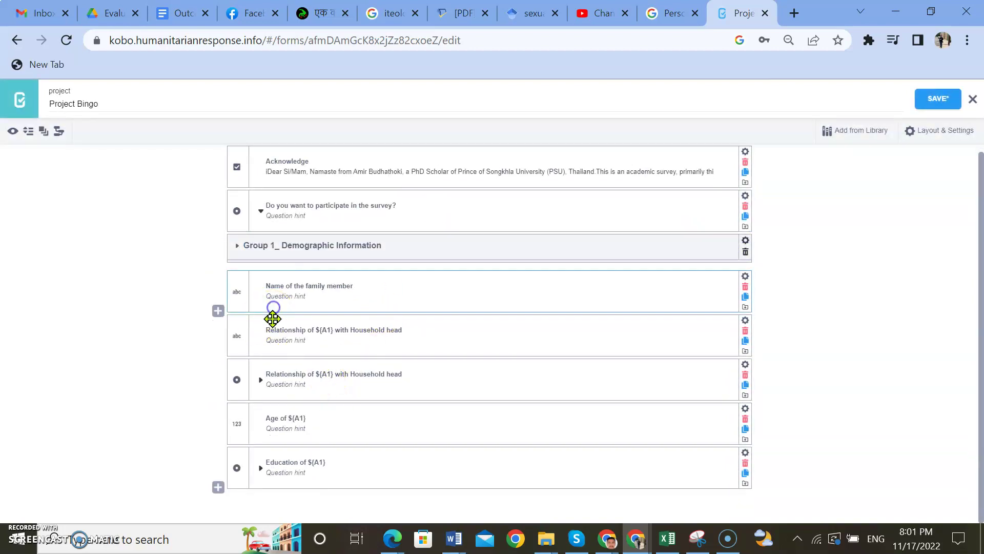
# Group the Name, Relationship, Age and Education questions as 'Group 2_ Family Member's detail', then collapse it.
pyautogui.click(247, 336)
pyautogui.click(237, 378)
pyautogui.click(238, 419)
pyautogui.click(237, 465)
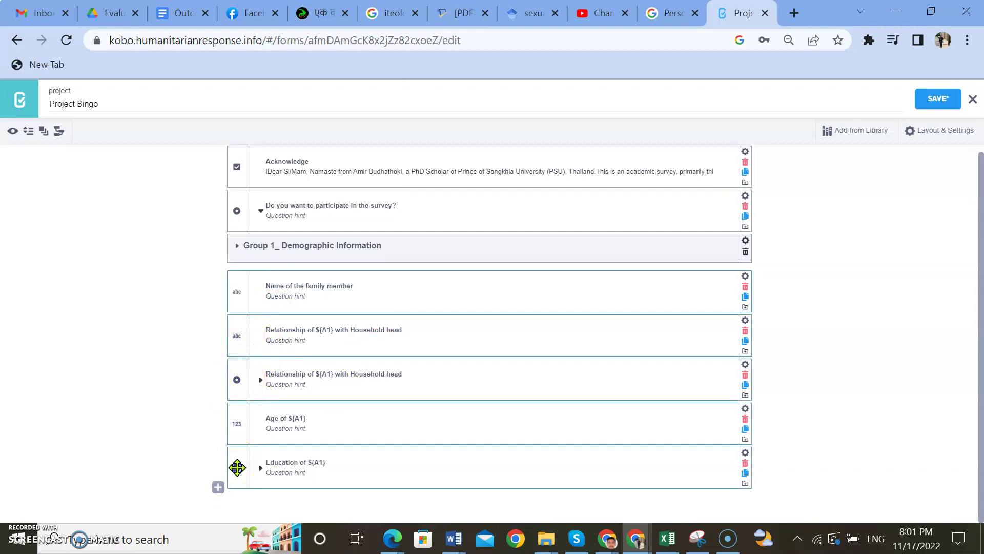
pyautogui.click(44, 132)
pyautogui.click(300, 285)
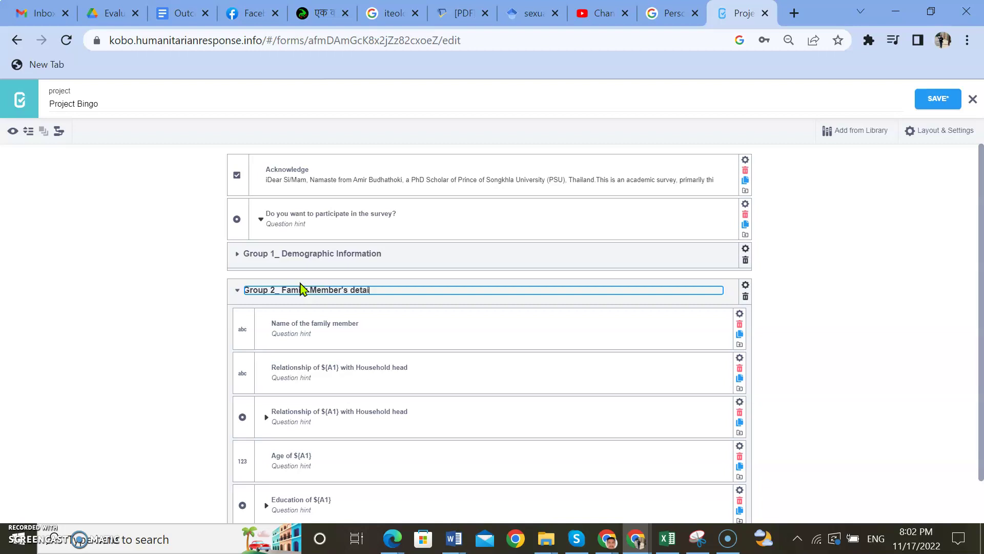
pyautogui.click(235, 291)
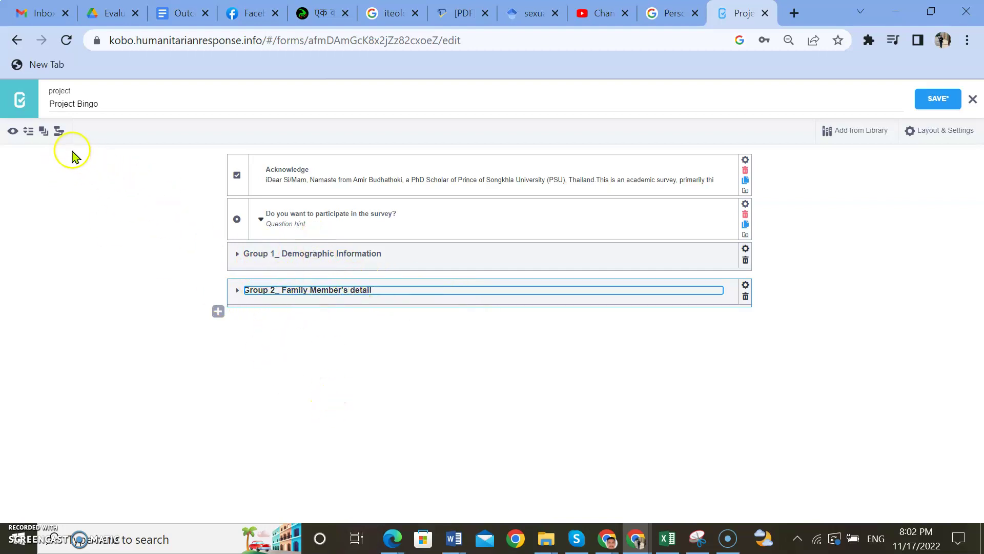
pyautogui.click(43, 132)
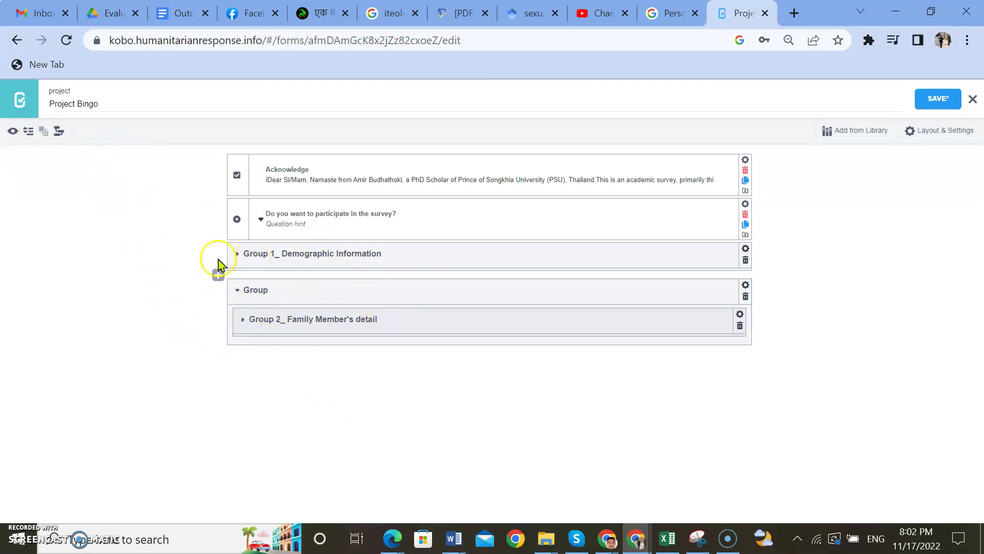
pyautogui.click(236, 254)
pyautogui.scroll(-8, 367, 395)
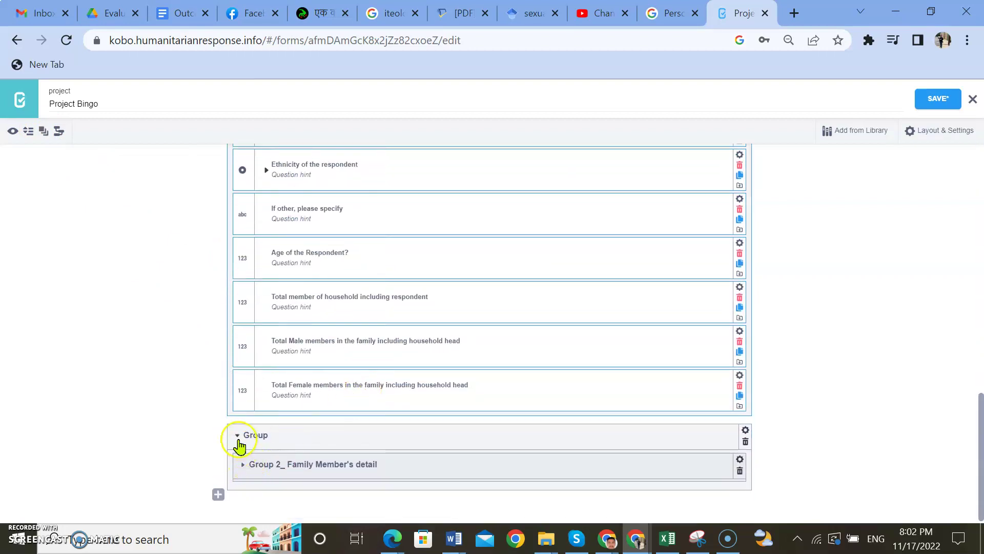
pyautogui.click(243, 464)
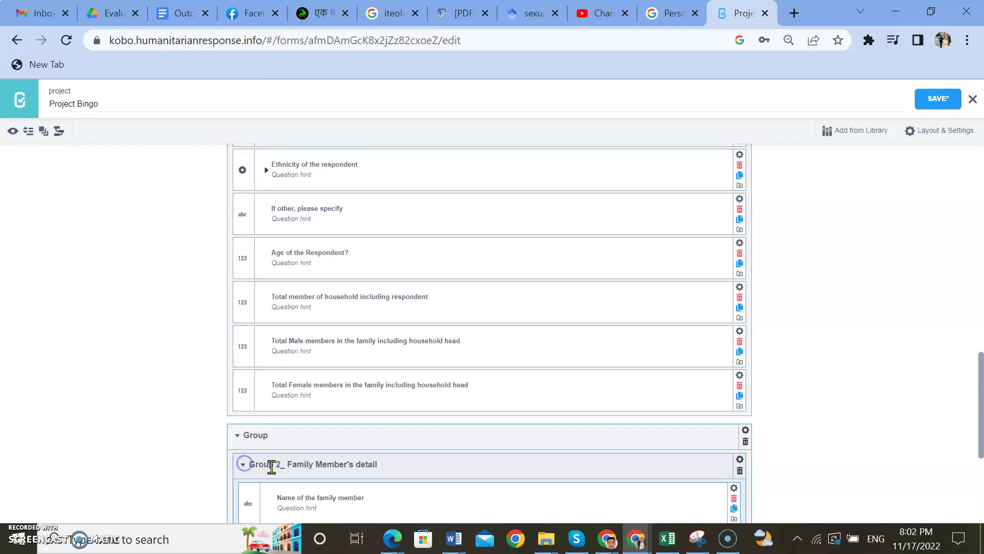
pyautogui.scroll(-3, 277, 456)
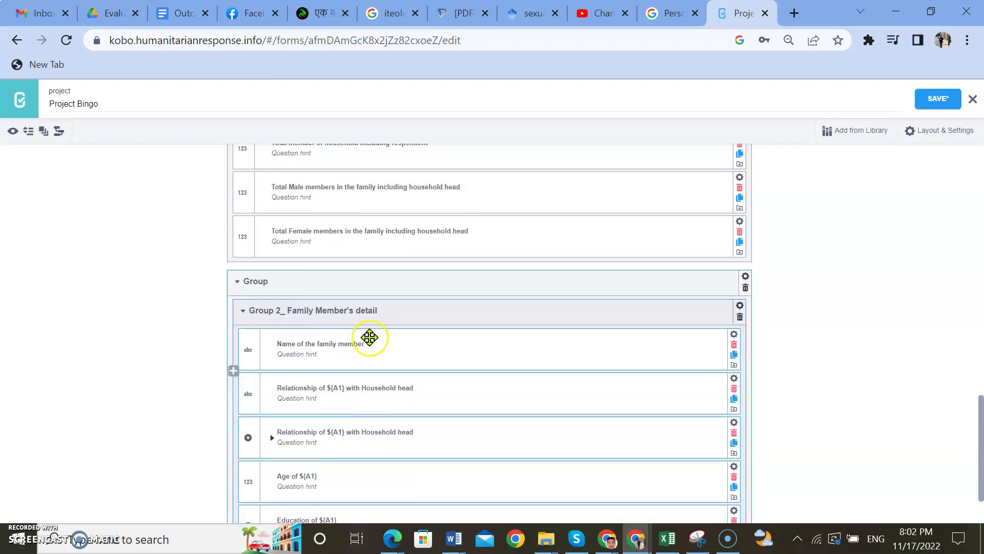
pyautogui.click(243, 311)
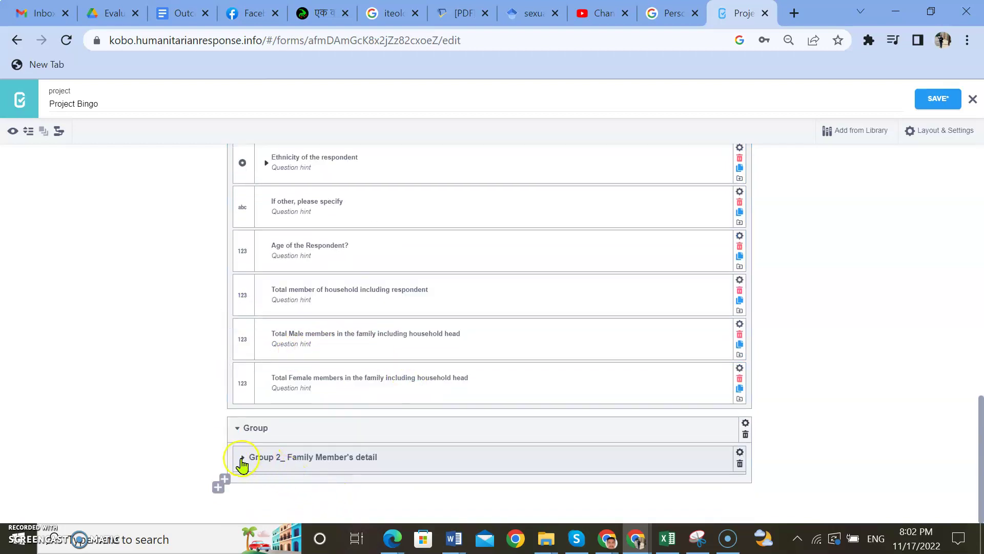
pyautogui.click(242, 464)
pyautogui.scroll(-3, 242, 464)
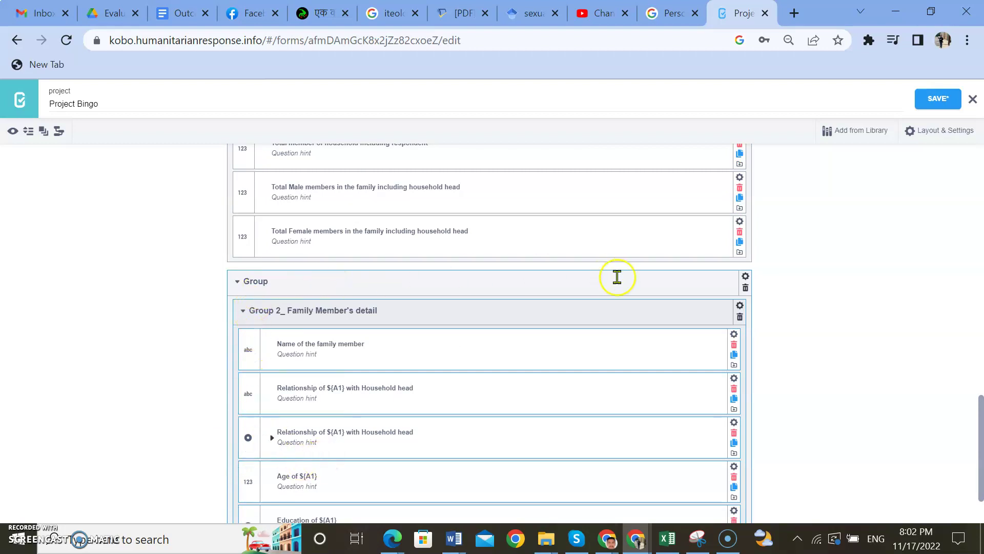
pyautogui.click(746, 277)
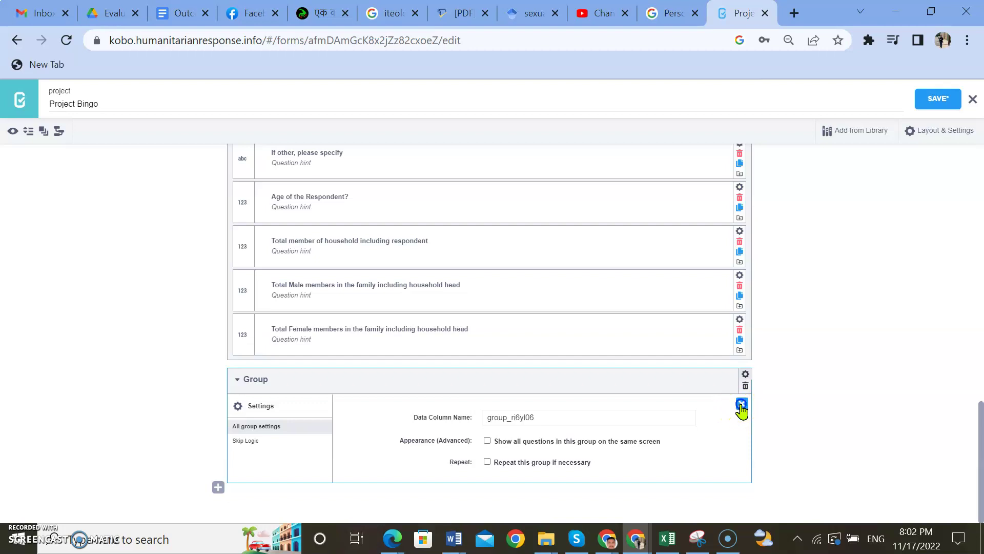
pyautogui.click(742, 405)
pyautogui.click(746, 289)
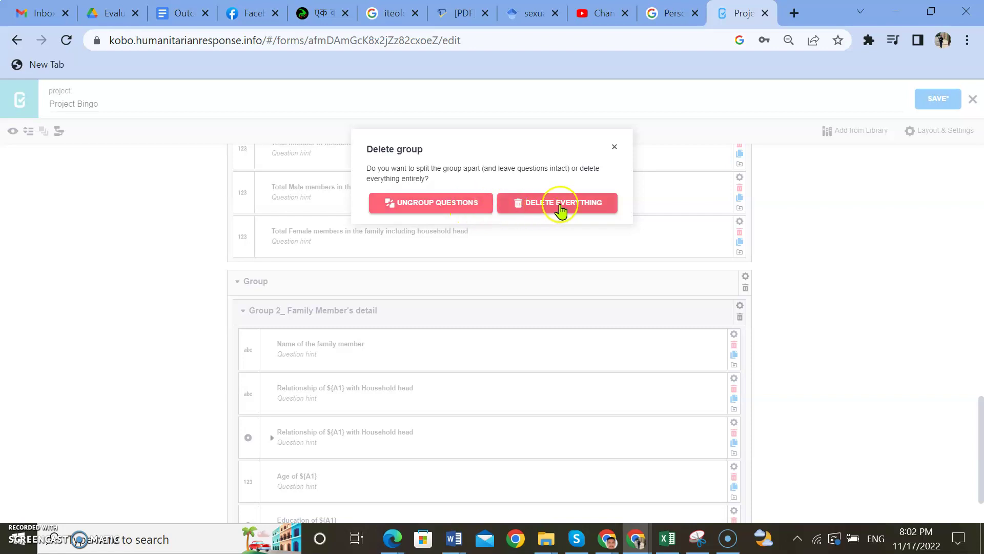
pyautogui.click(454, 205)
# Review Group 2's Name, Relationship, Age of ${A1} and Education of ${A1} questions.
pyautogui.scroll(-1, 438, 310)
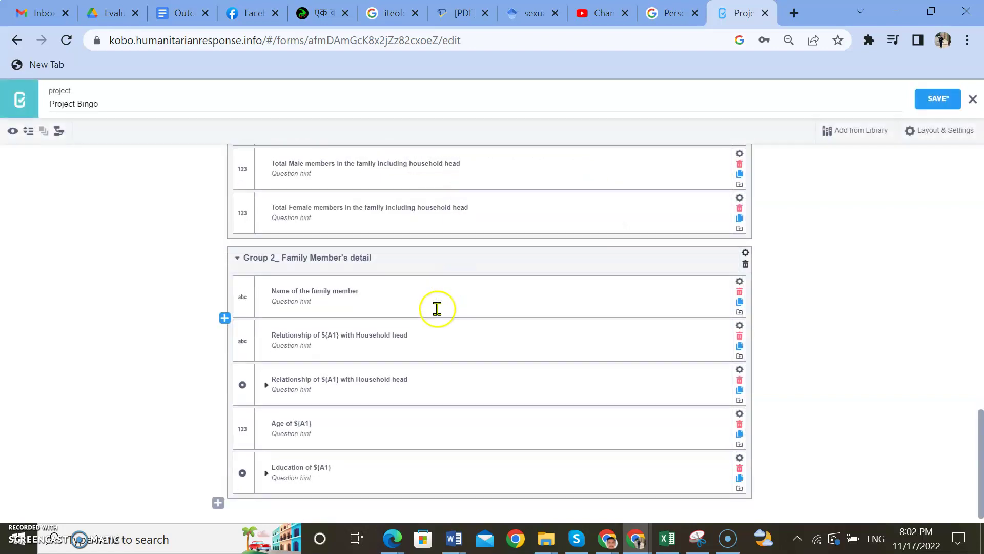
pyautogui.scroll(15, 393, 370)
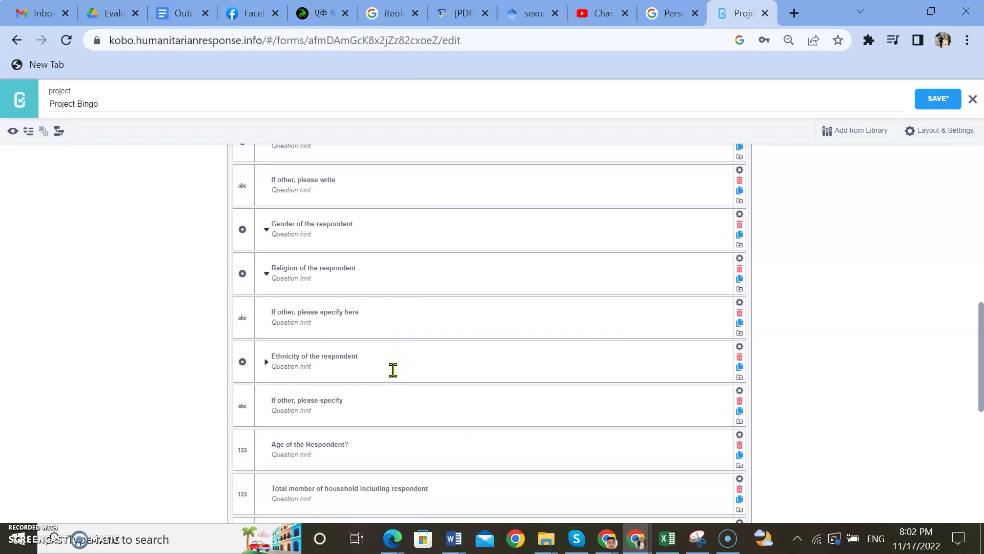
pyautogui.scroll(3, 393, 369)
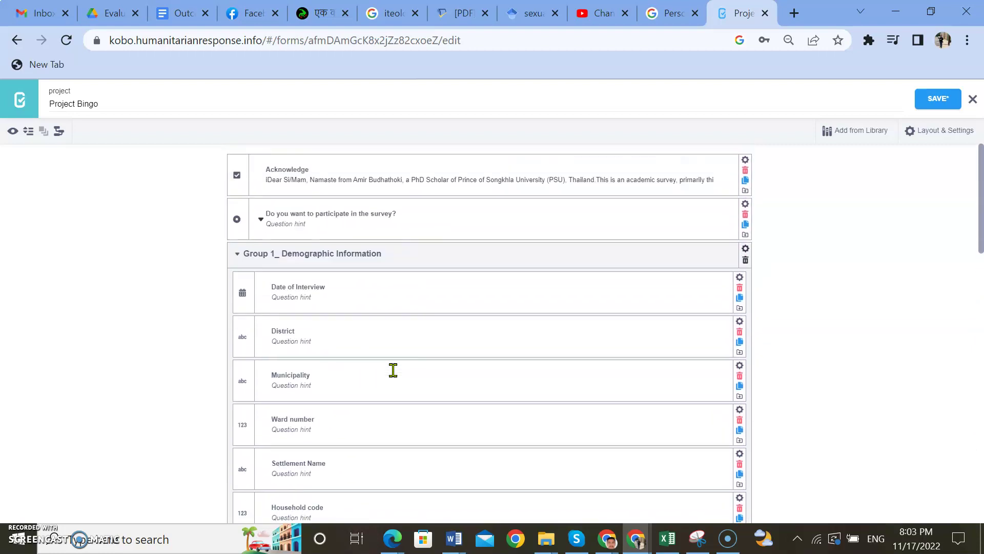
pyautogui.scroll(-18, 394, 369)
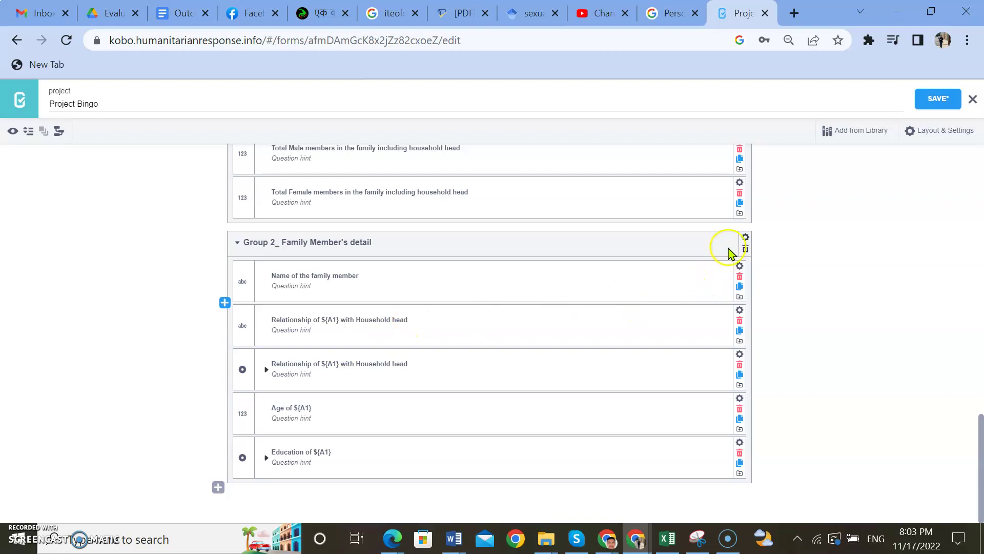
pyautogui.click(237, 245)
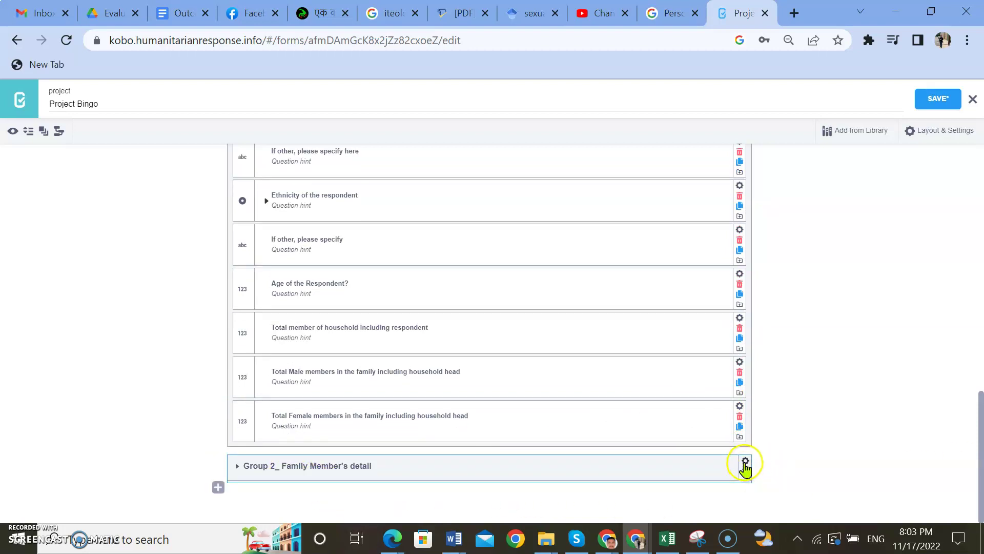
pyautogui.click(238, 466)
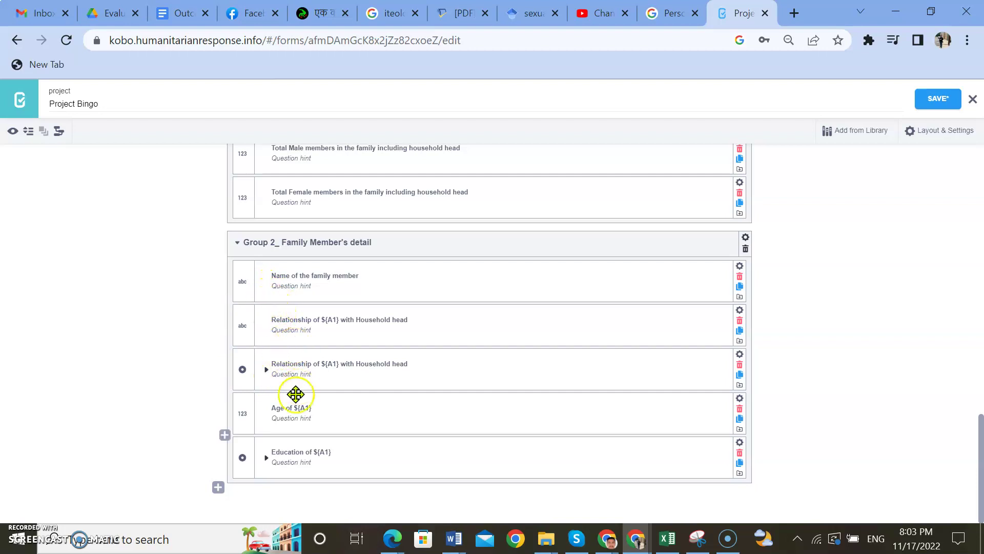
pyautogui.scroll(1, 615, 230)
pyautogui.scroll(-1, 640, 207)
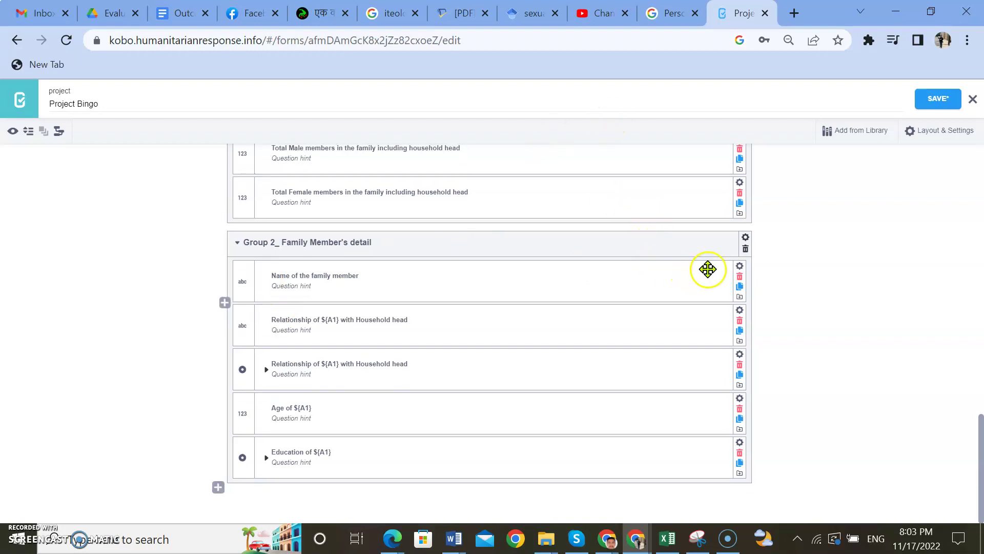
# Set Group 2 to 'Repeat this group if necessary' and preview the Project Bingo form.
pyautogui.click(745, 239)
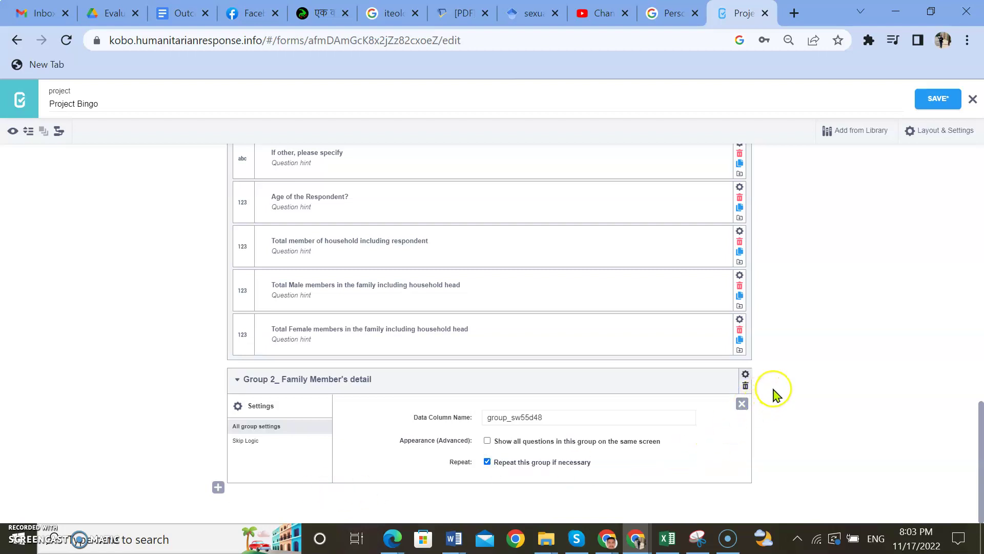
pyautogui.click(741, 403)
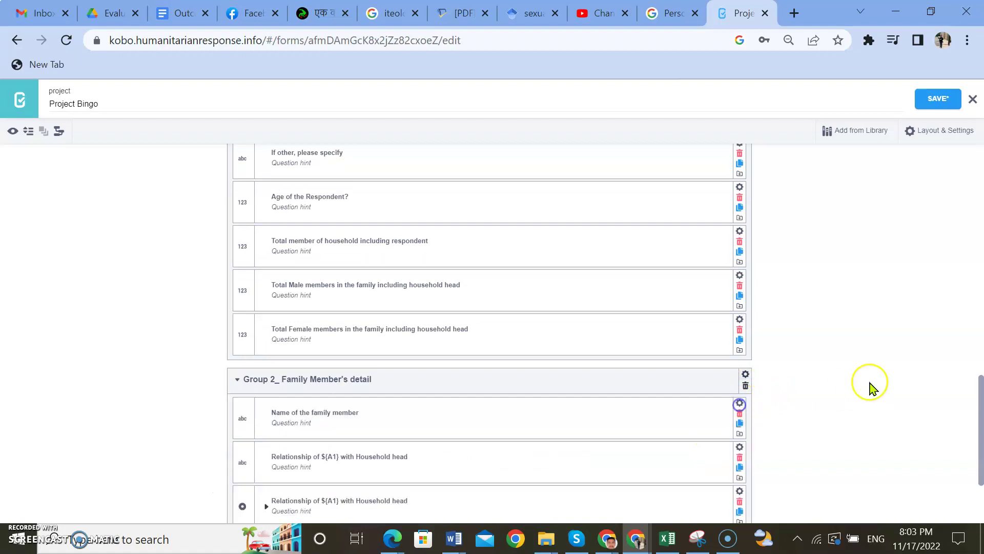
pyautogui.scroll(-3, 871, 377)
pyautogui.click(10, 132)
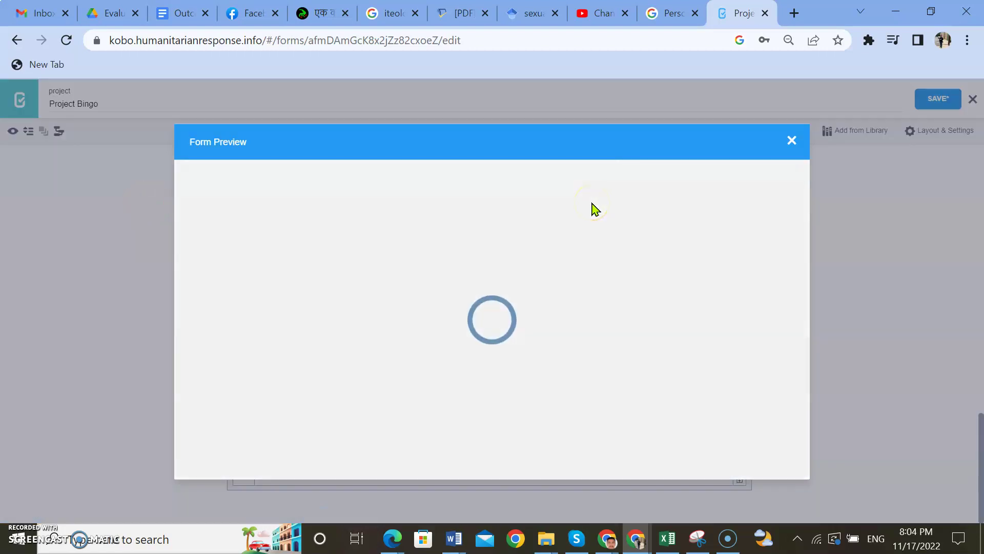
# In Form Preview, enter a sample family member's name and 'sister' as the relationship.
pyautogui.scroll(-20, 494, 307)
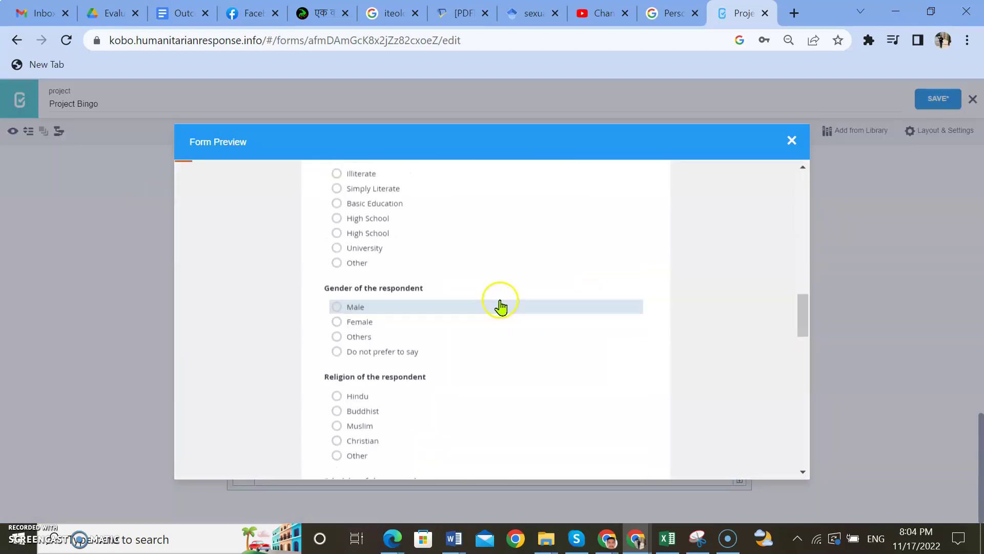
pyautogui.scroll(6, 495, 308)
pyautogui.scroll(-3, 478, 310)
pyautogui.scroll(3, 473, 312)
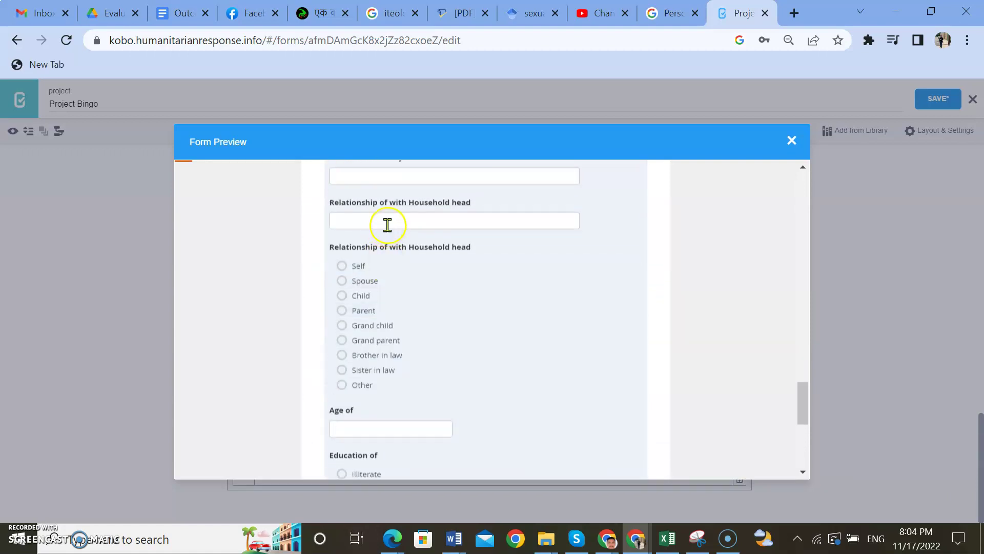
pyautogui.scroll(2, 388, 224)
pyautogui.scroll(-3, 387, 235)
pyautogui.scroll(3, 402, 341)
pyautogui.scroll(3, 401, 341)
pyautogui.scroll(-3, 401, 344)
pyautogui.click(404, 250)
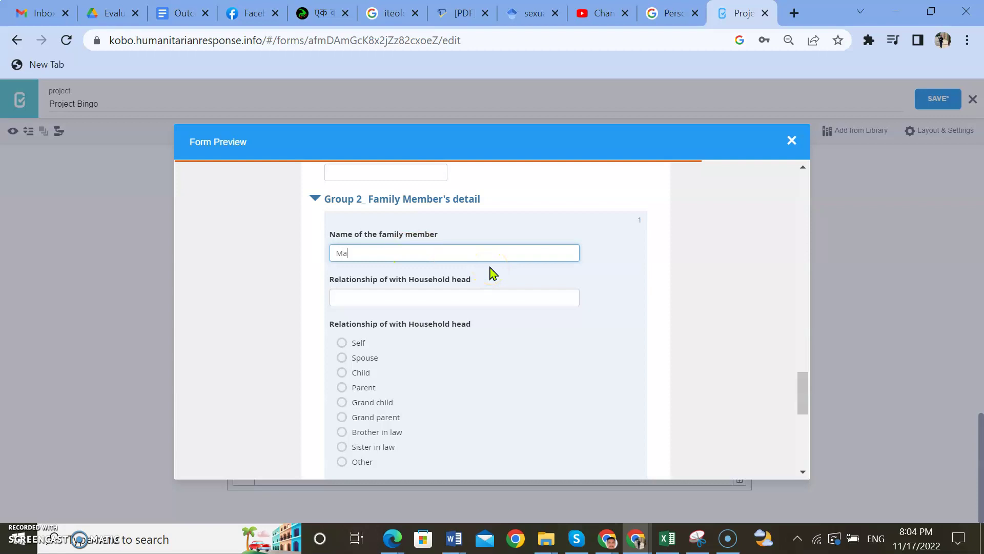
pyautogui.click(386, 293)
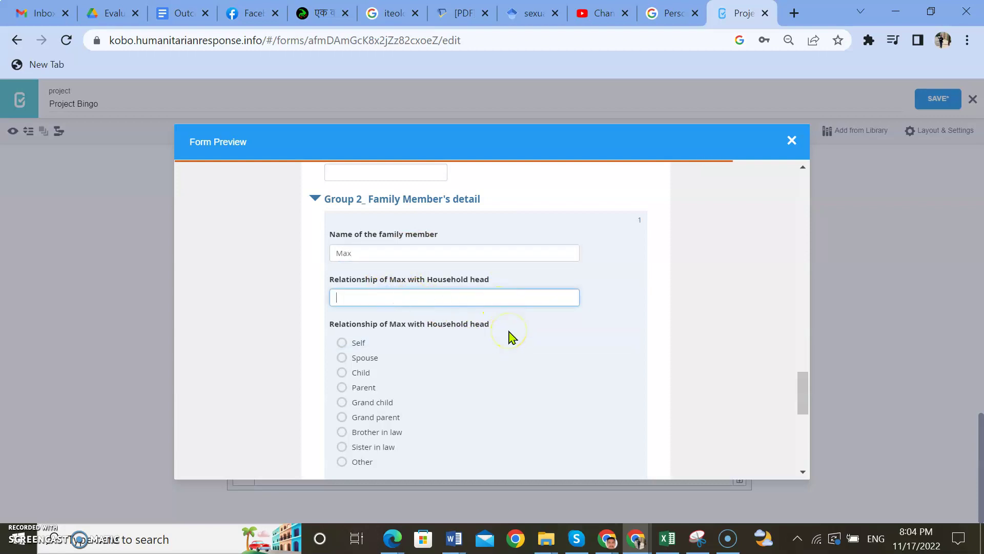
pyautogui.write('sister')
pyautogui.scroll(-2, 494, 442)
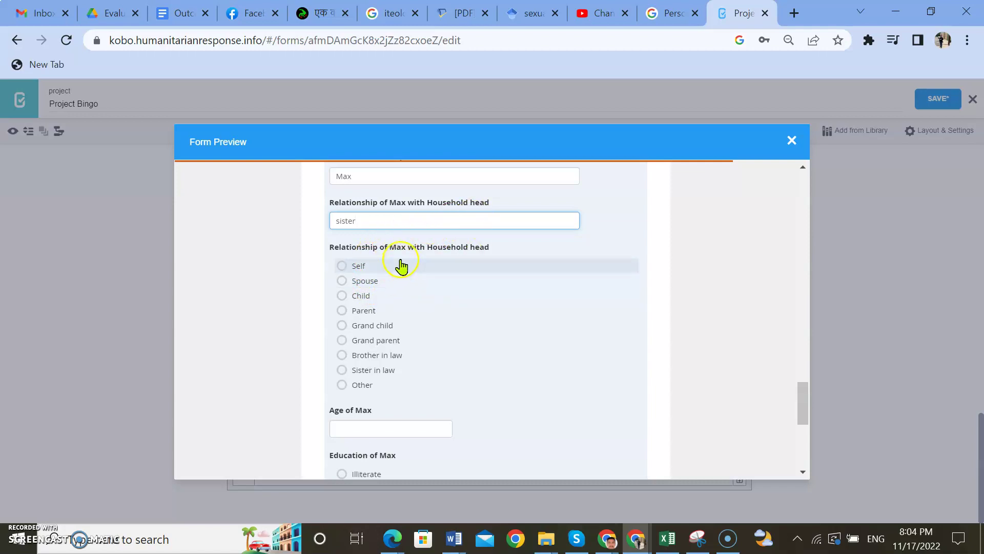
# Answer the first member as Child, clear the 'sister' text, age 6, education Simply Literate.
pyautogui.scroll(3, 429, 238)
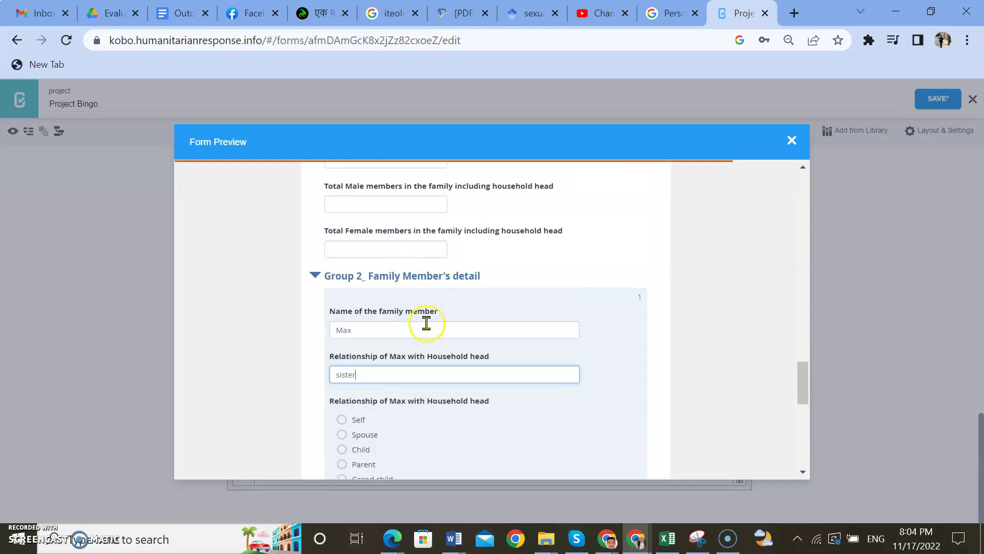
pyautogui.scroll(-2, 418, 310)
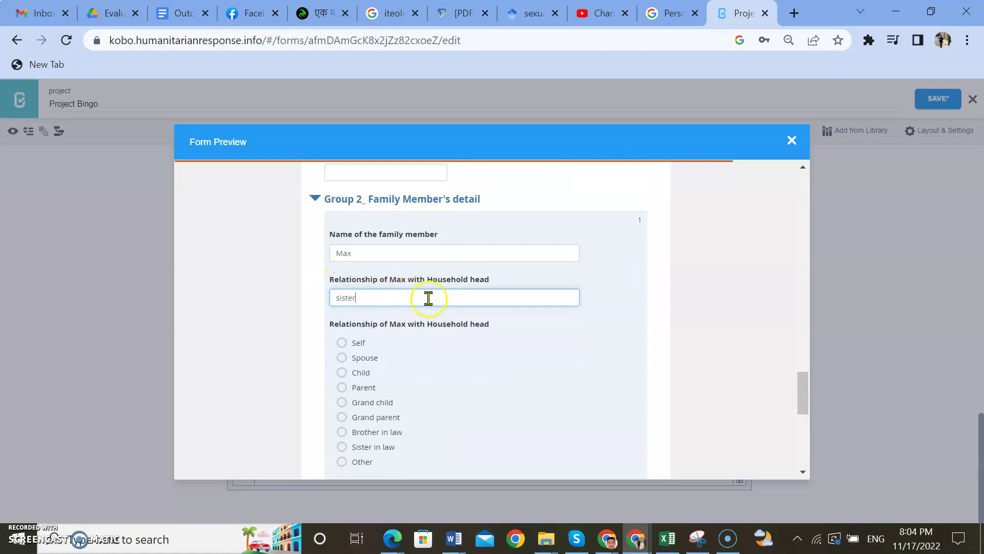
pyautogui.scroll(-2, 343, 340)
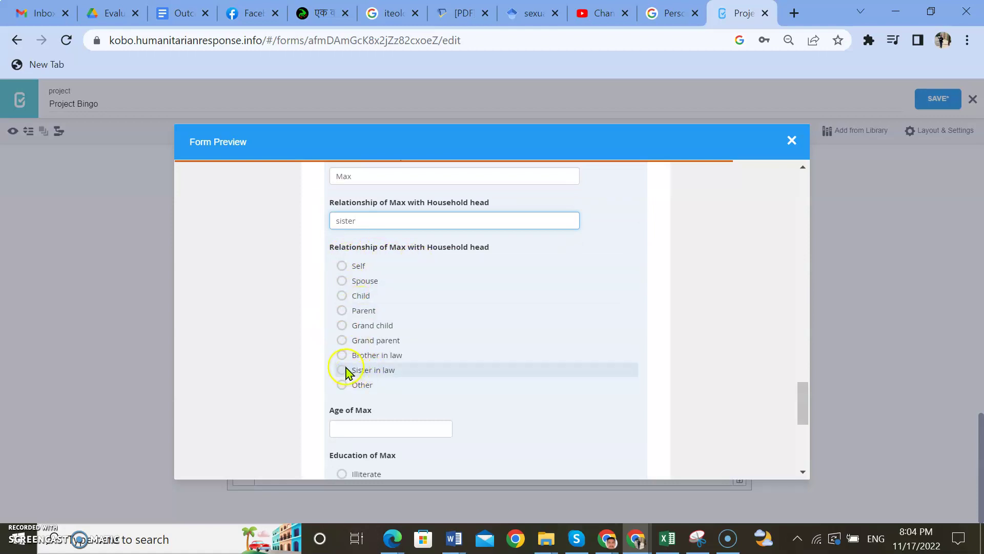
pyautogui.click(343, 296)
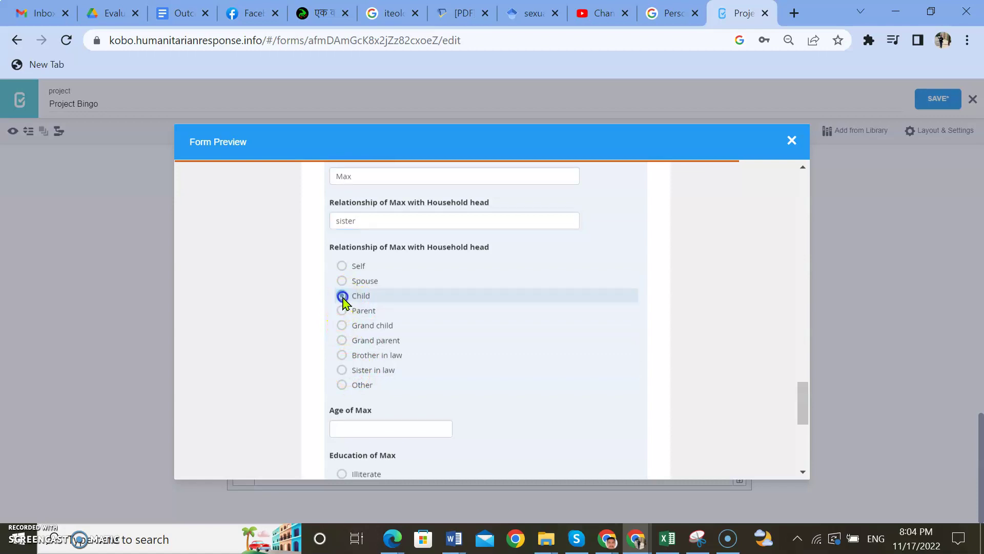
pyautogui.moveTo(361, 221); pyautogui.dragTo(321, 227)
pyautogui.press('BackSpace')
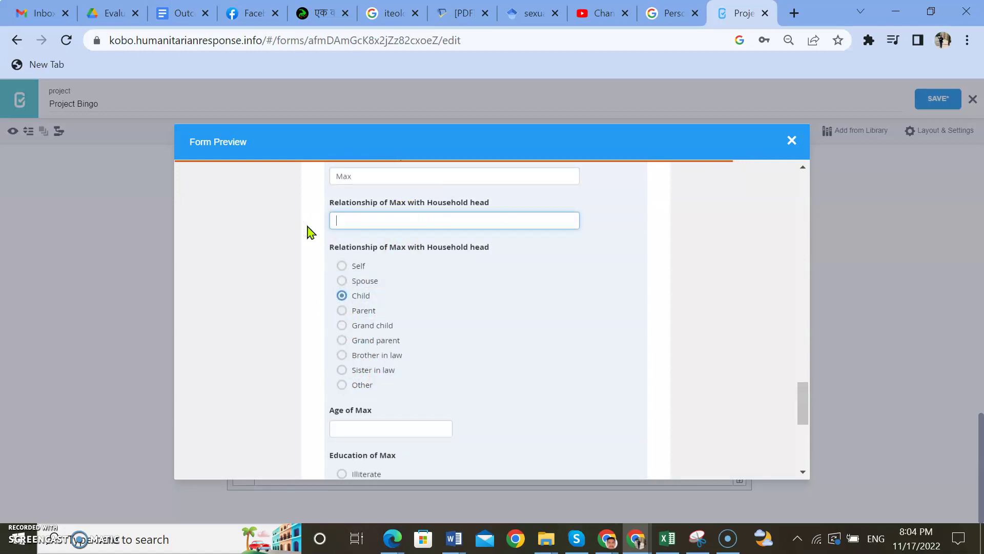
pyautogui.click(311, 232)
pyautogui.click(380, 346)
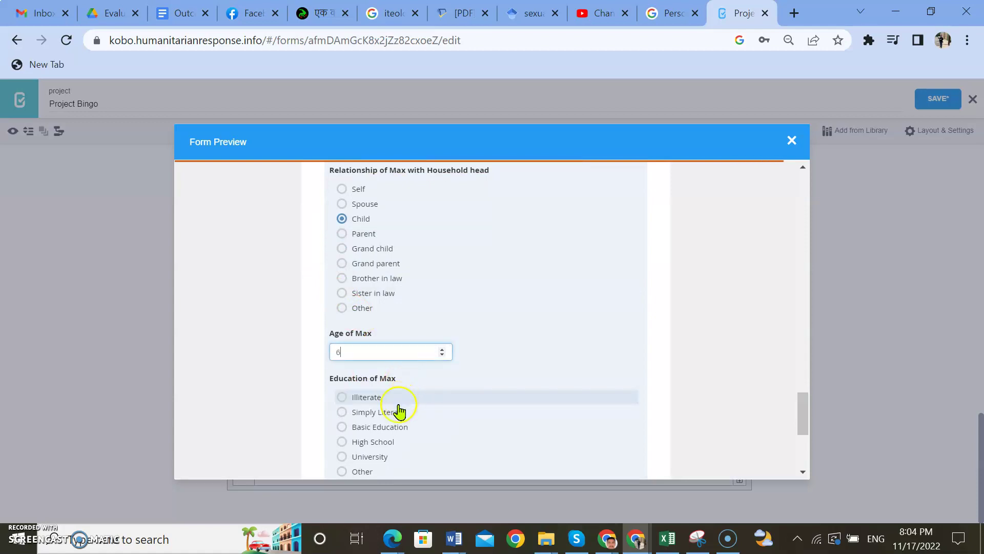
pyautogui.scroll(-3, 399, 411)
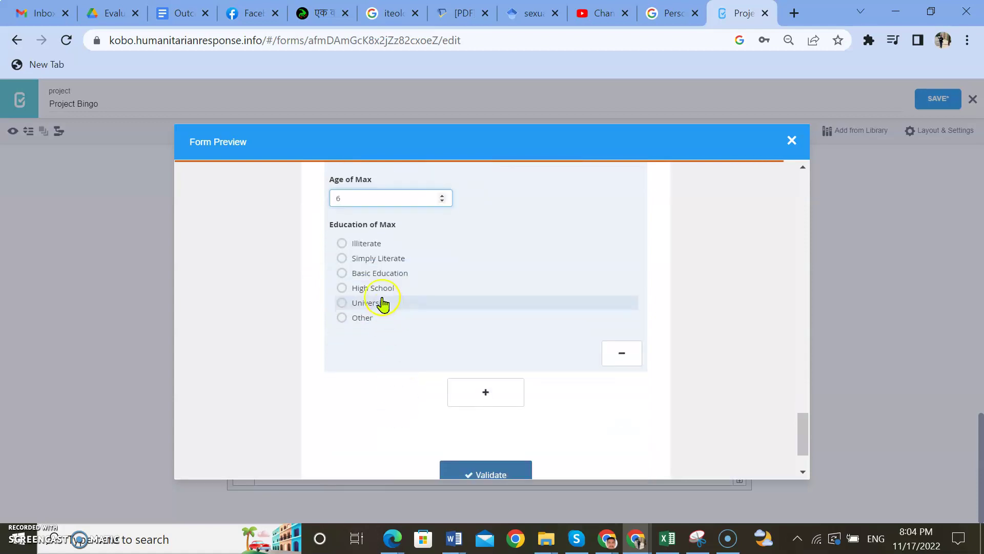
pyautogui.click(347, 259)
# Add three more family member repeat entries in the preview.
pyautogui.scroll(-2, 479, 312)
pyautogui.scroll(3, 475, 312)
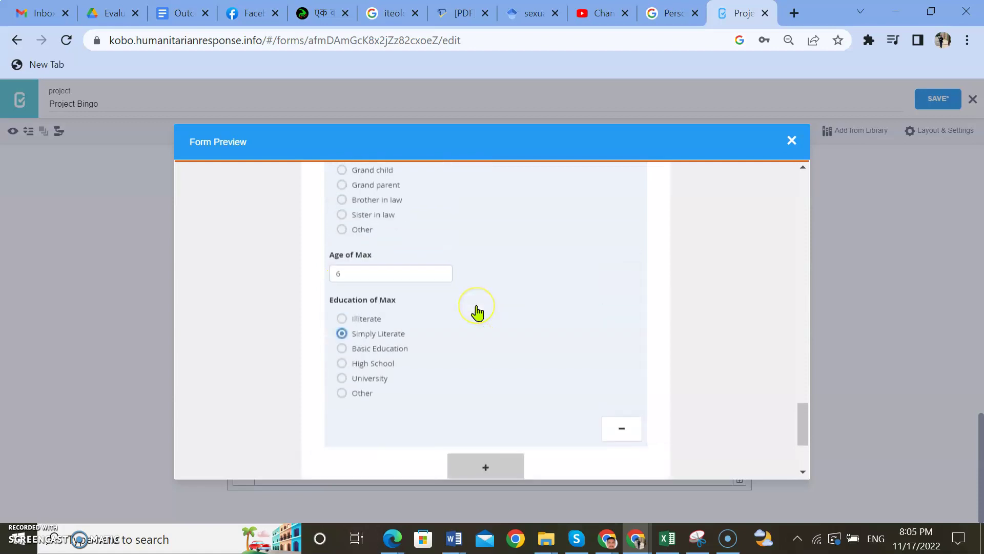
pyautogui.scroll(-2, 477, 313)
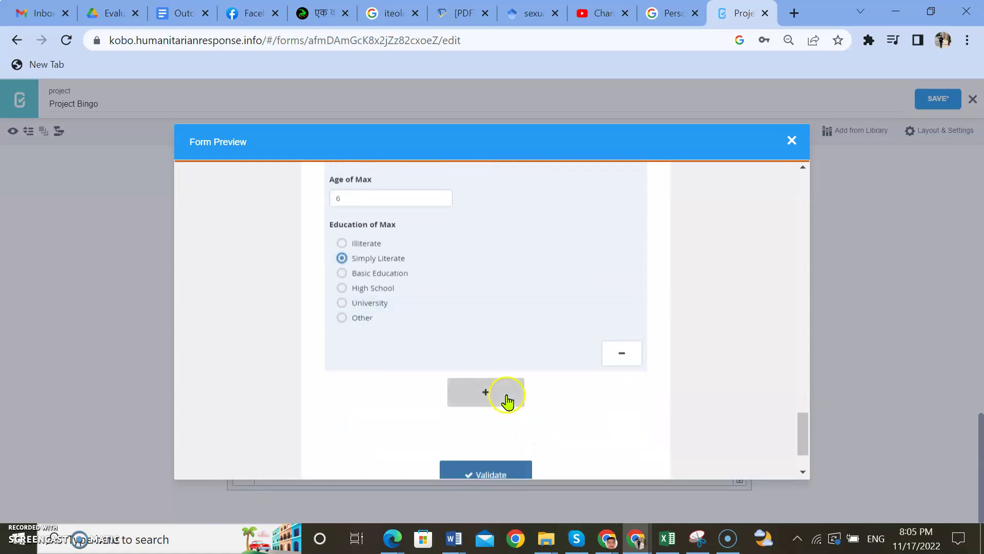
pyautogui.click(486, 392)
pyautogui.scroll(-7, 500, 397)
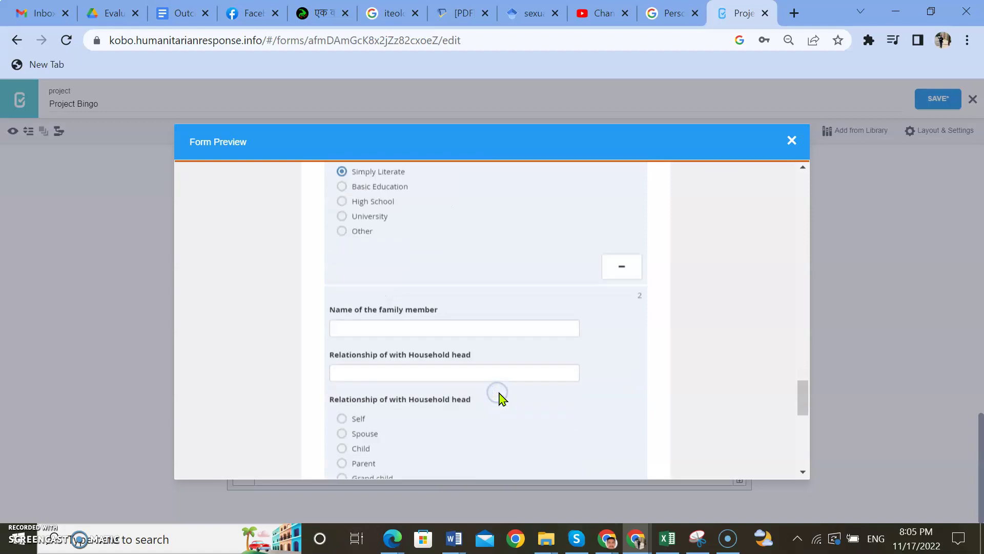
pyautogui.scroll(-3, 528, 359)
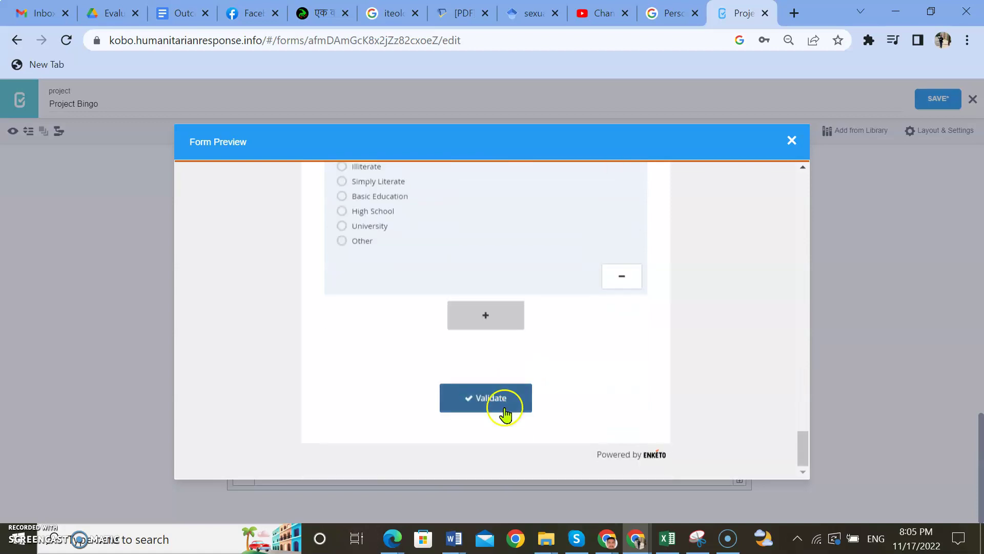
pyautogui.click(493, 317)
pyautogui.scroll(-10, 482, 369)
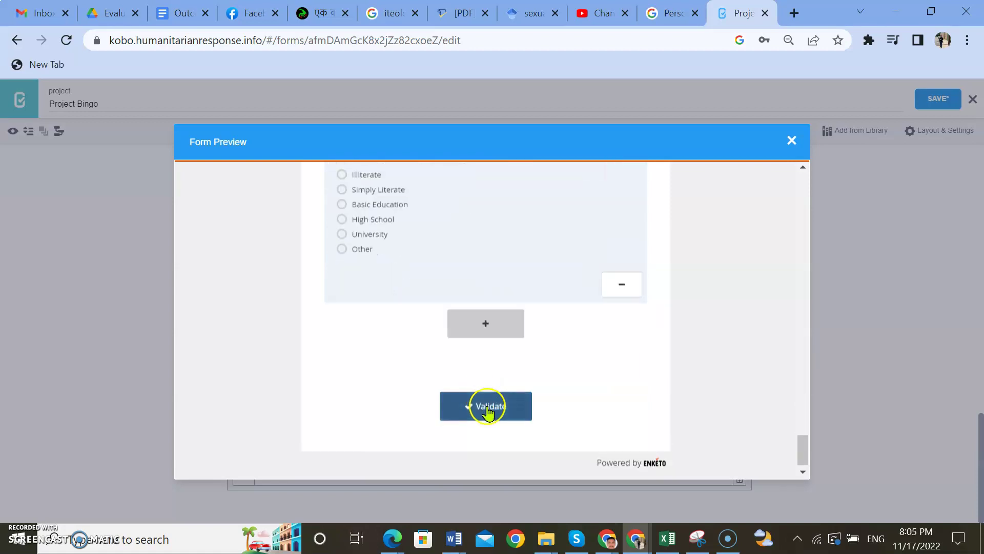
pyautogui.click(486, 323)
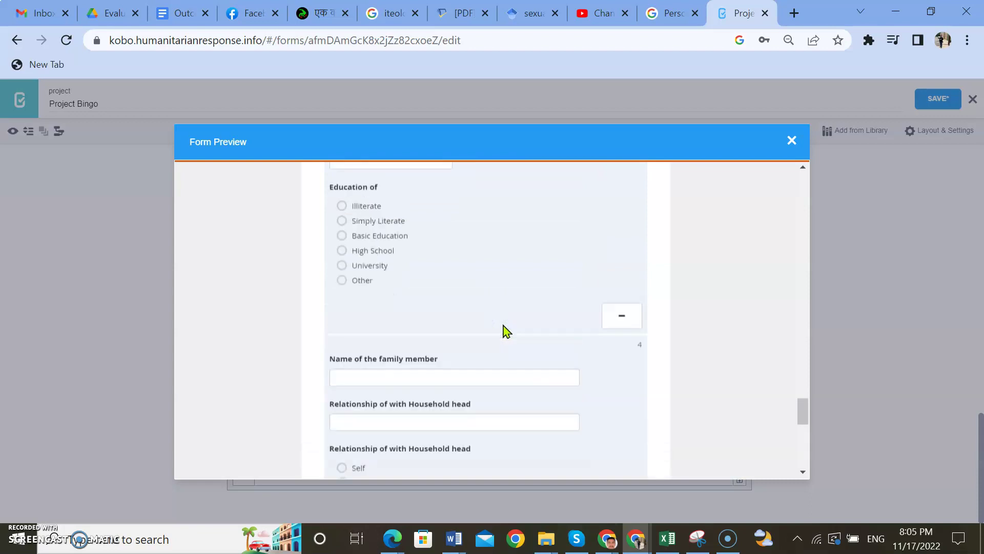
pyautogui.scroll(10, 505, 330)
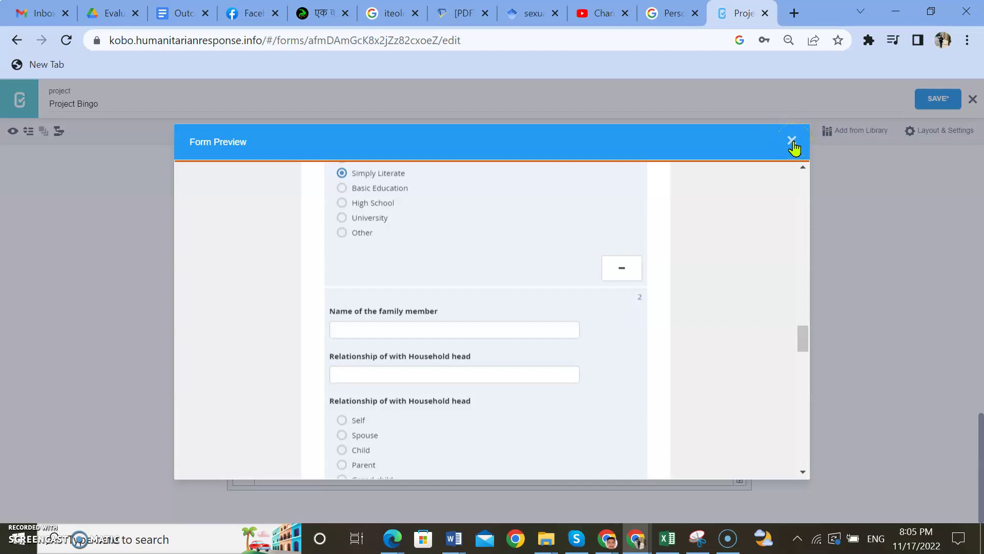
# Close Form Preview and collapse the Group 1 and Group 2 headers in the editor.
pyautogui.click(792, 143)
pyautogui.scroll(10, 543, 277)
pyautogui.scroll(8, 271, 279)
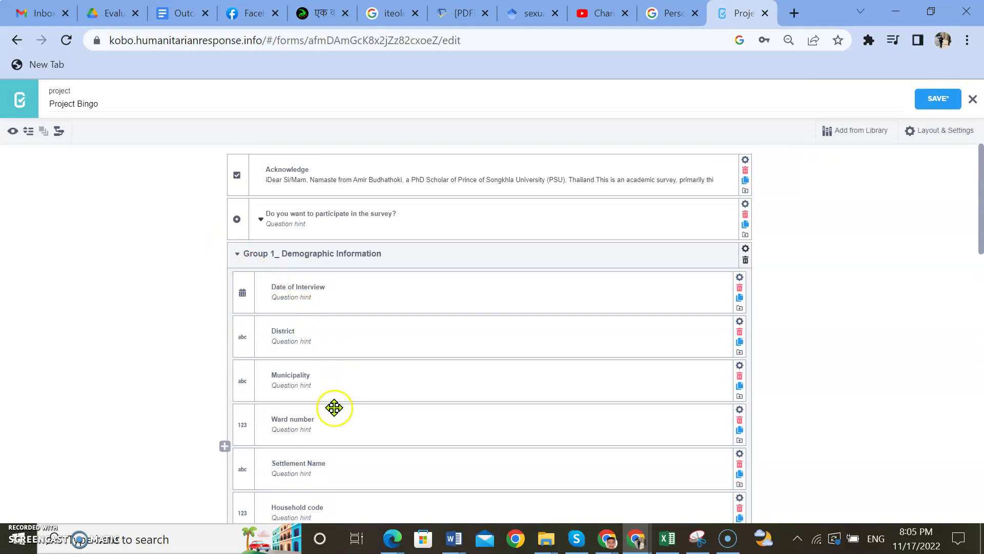
pyautogui.click(238, 255)
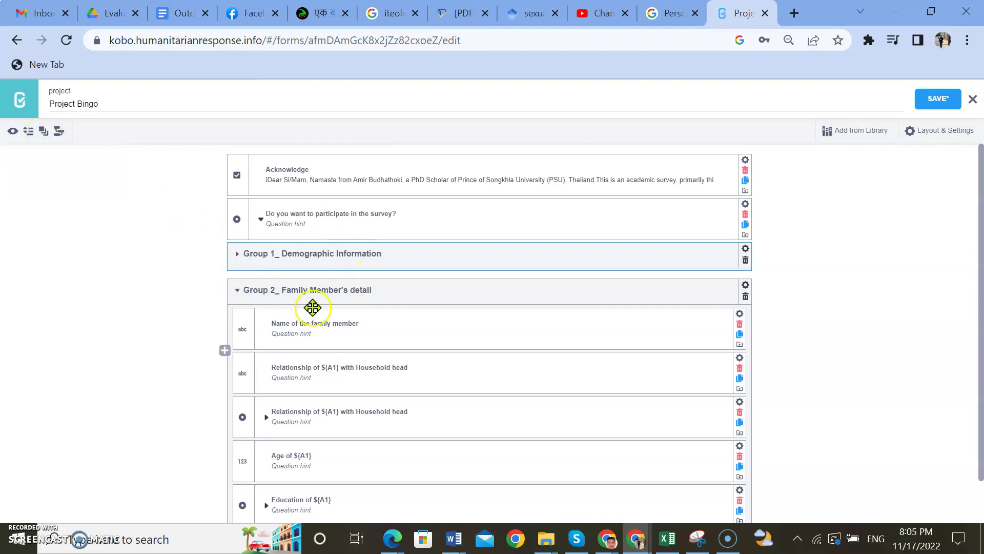
pyautogui.click(238, 291)
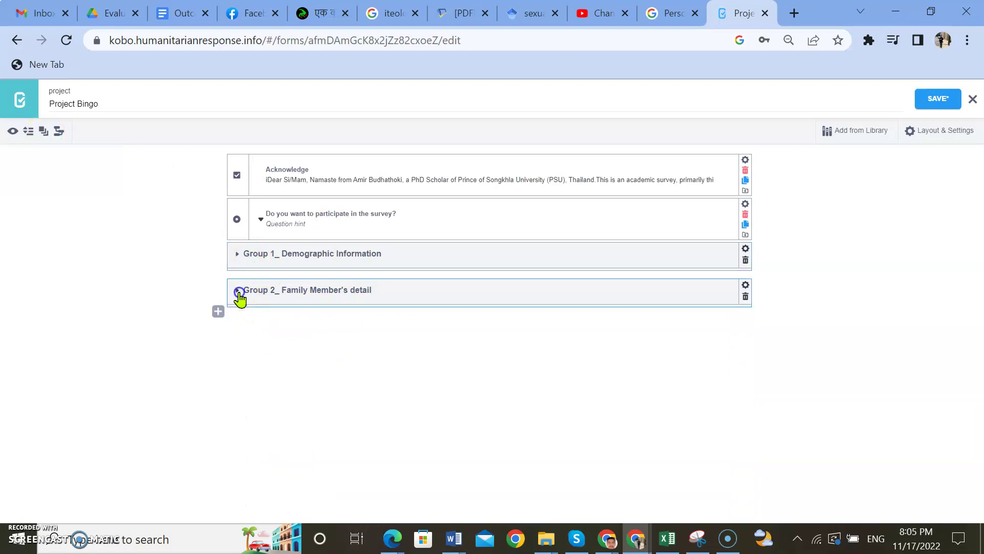